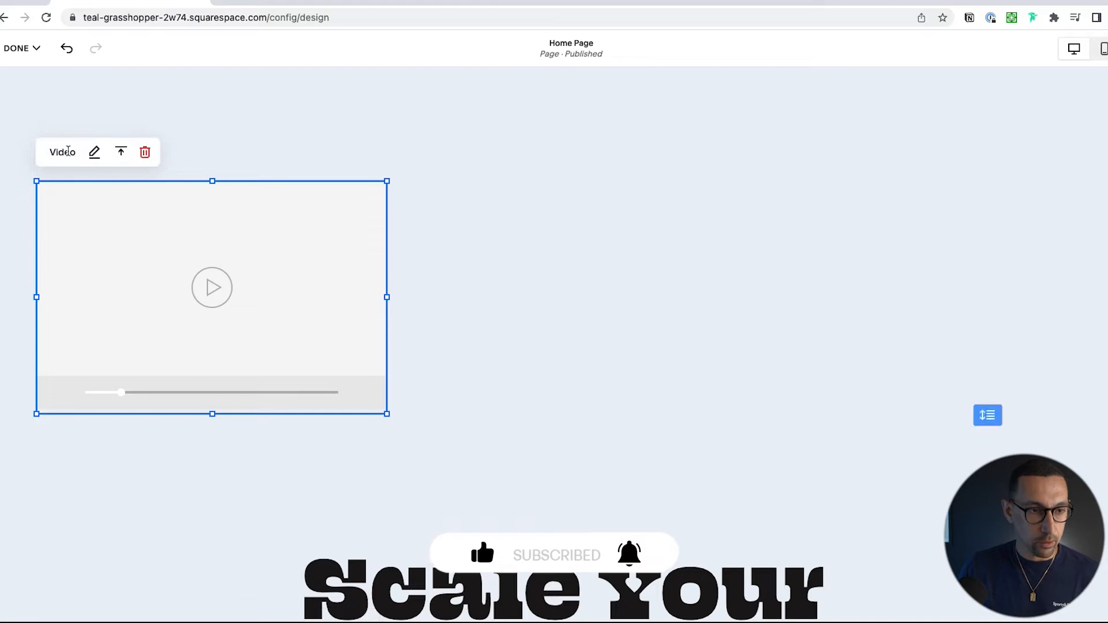
{"action": "left_click_drag", "start_coordinate": [92, 193], "coordinate": [452, 198]}
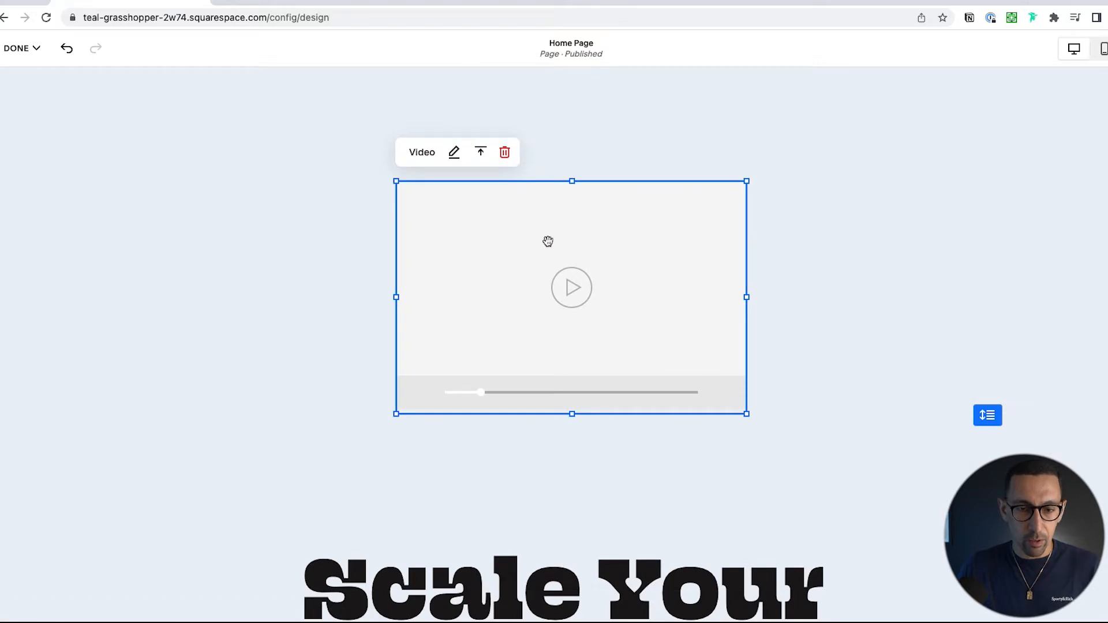
{"action": "left_click", "coordinate": [454, 154]}
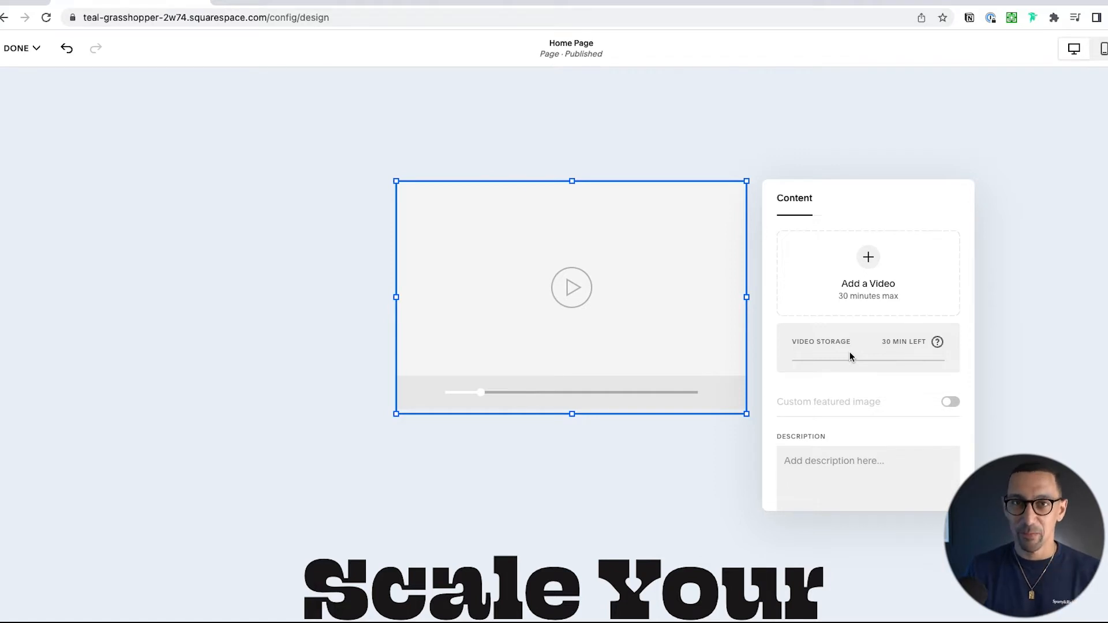
{"action": "left_click", "coordinate": [868, 257]}
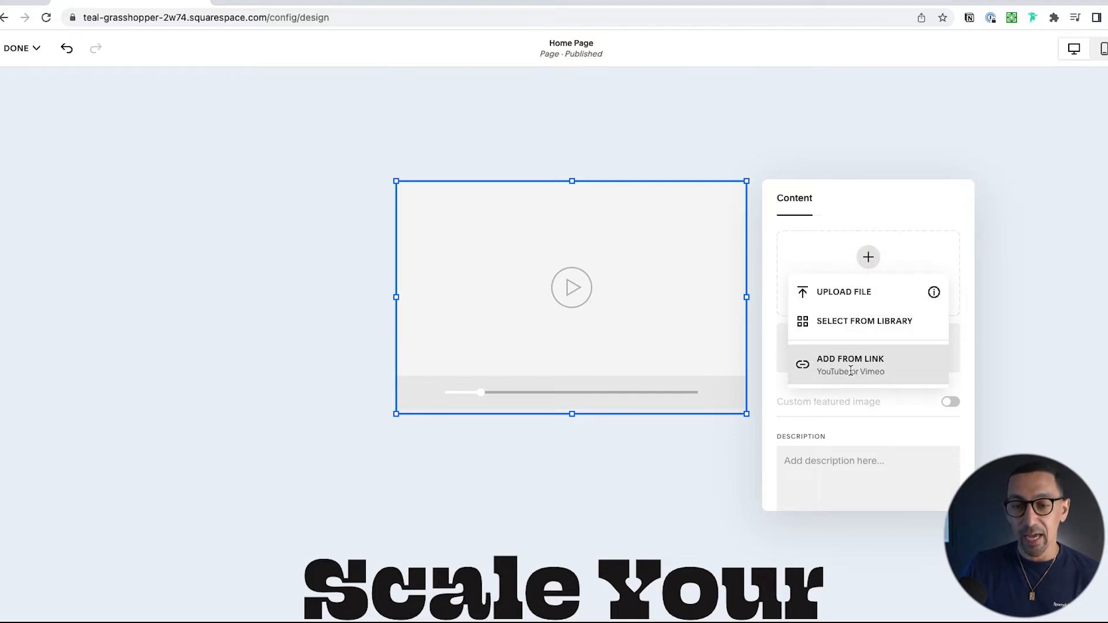
{"action": "left_click", "coordinate": [850, 364]}
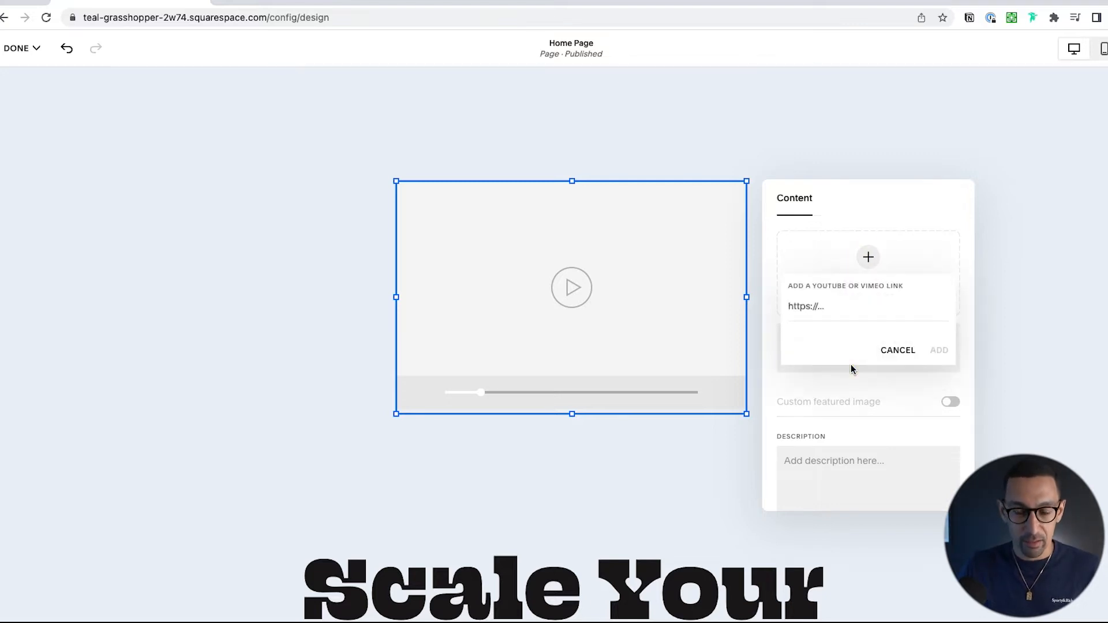
{"action": "type", "text": "https://youtu.be/GWgD57BCQp0"}
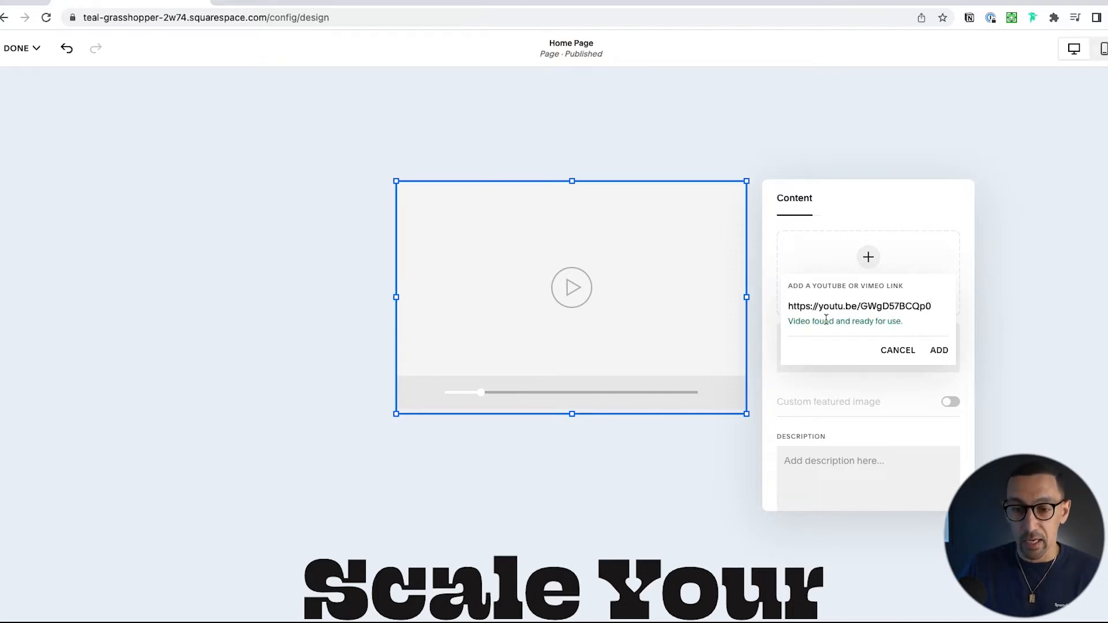
{"action": "left_click", "coordinate": [939, 351]}
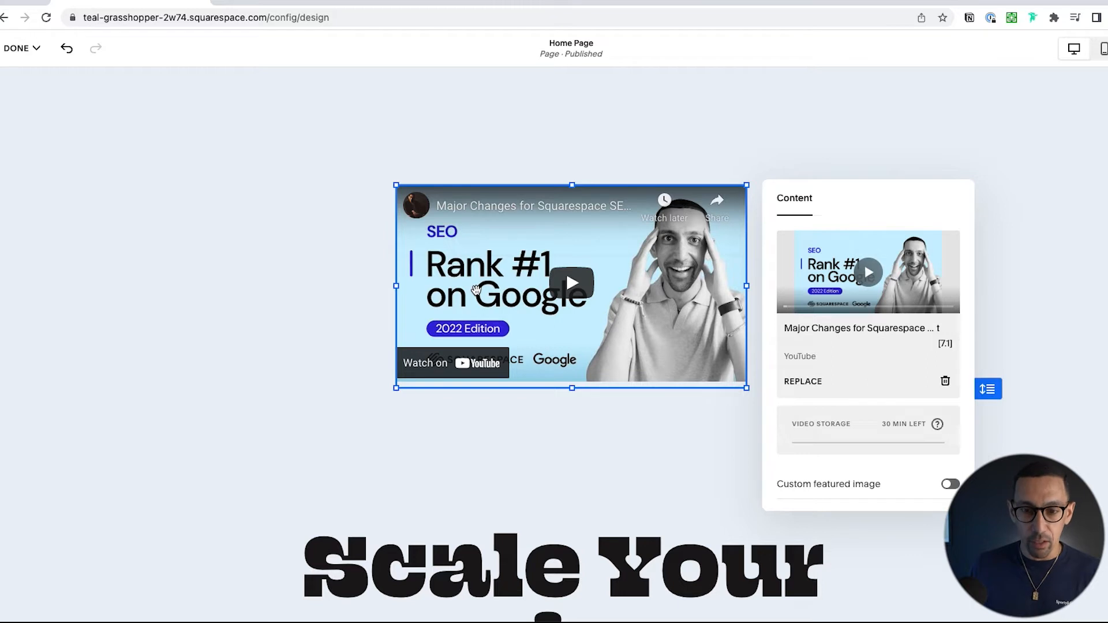
Step: Enable a custom featured image for the YouTube video block and use the dark concrete wall picture from the library
{"action": "scroll", "coordinate": [831, 366], "scroll_direction": "down", "scroll_amount": 1}
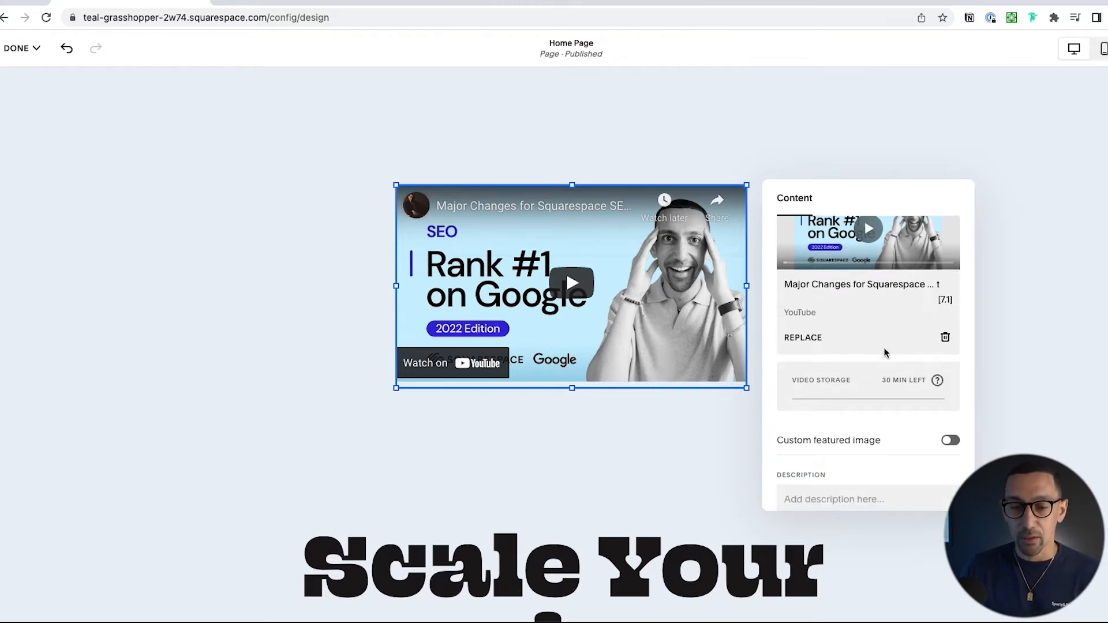
{"action": "scroll", "coordinate": [885, 353], "scroll_direction": "down", "scroll_amount": 1}
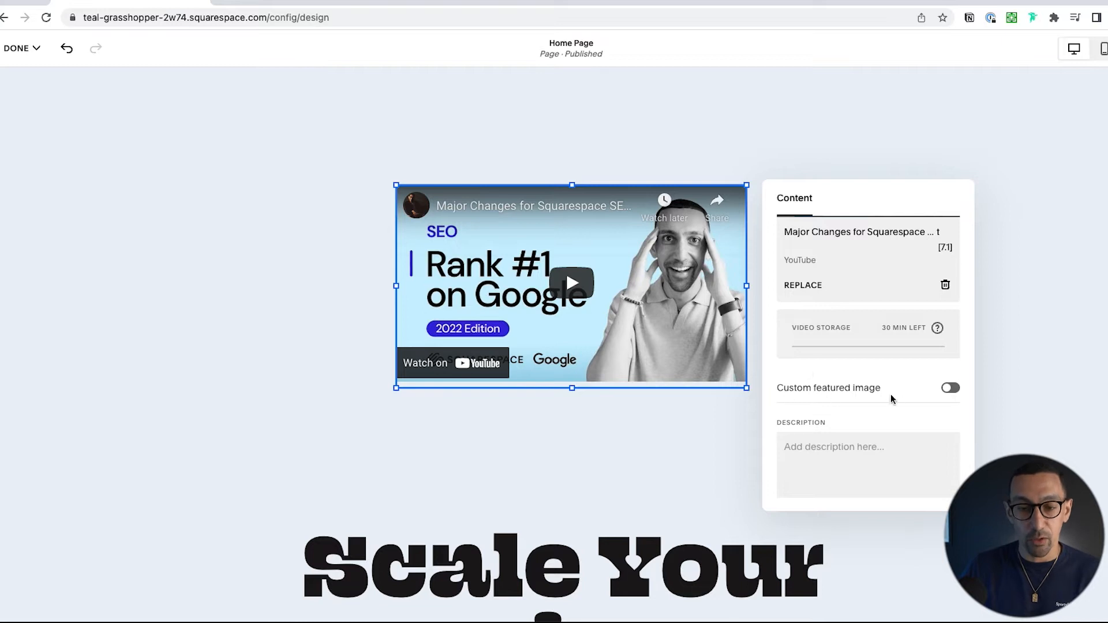
{"action": "left_click", "coordinate": [949, 388]}
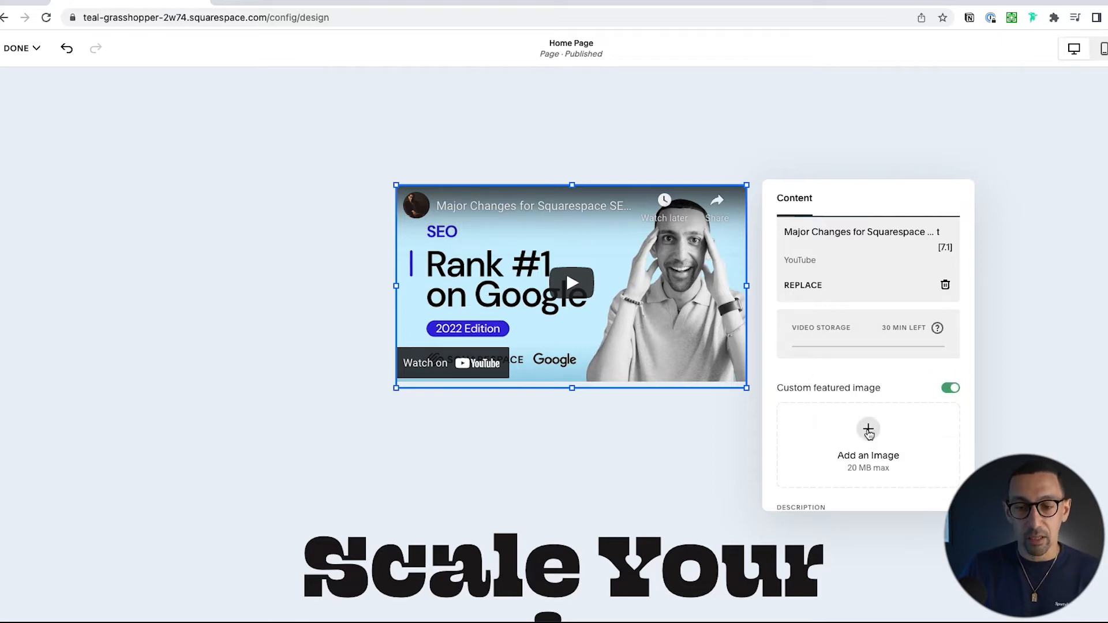
{"action": "left_click", "coordinate": [868, 432]}
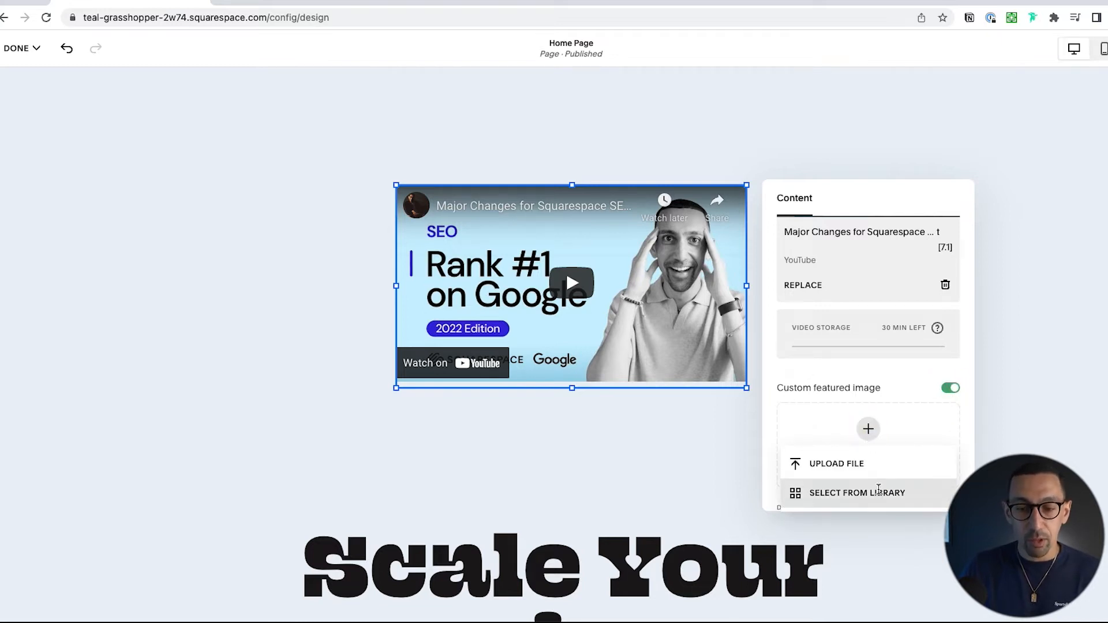
{"action": "left_click", "coordinate": [857, 493]}
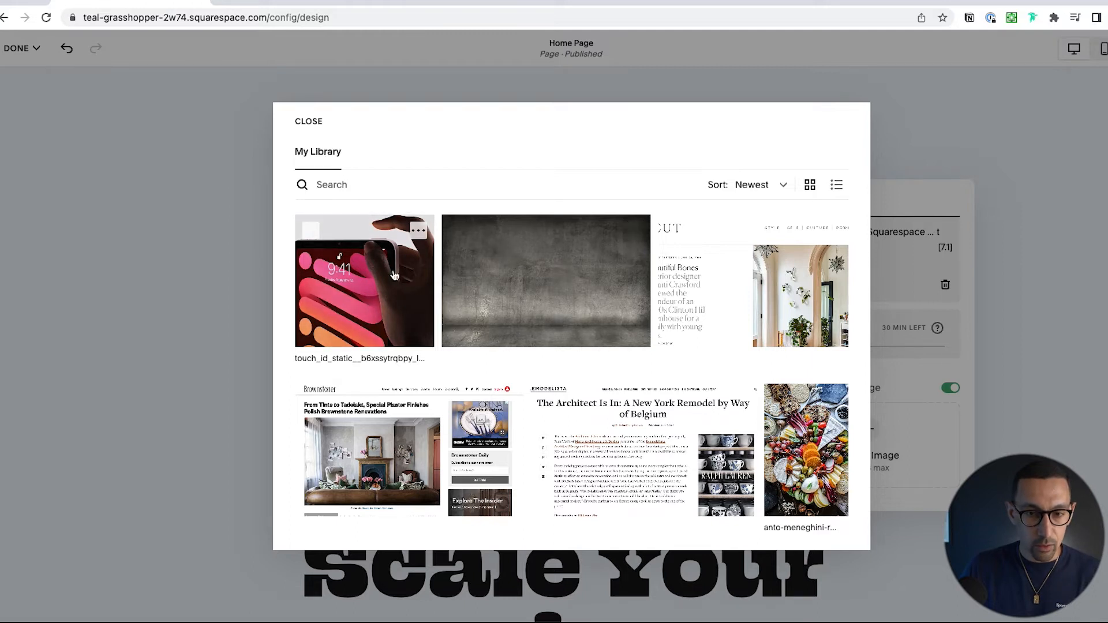
{"action": "left_click", "coordinate": [534, 272]}
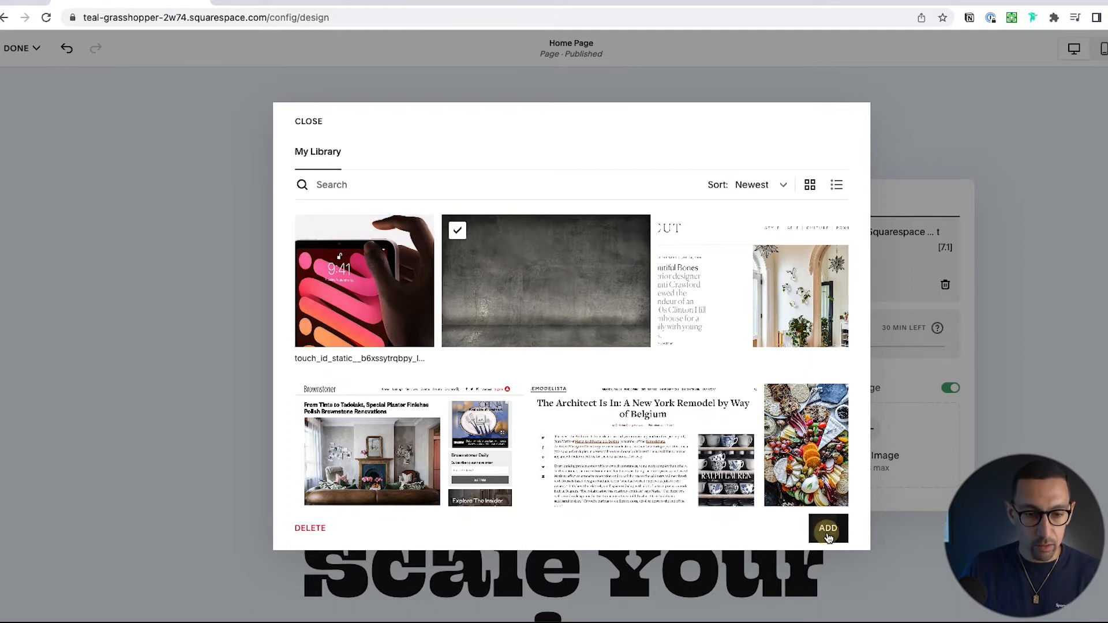
{"action": "left_click", "coordinate": [827, 534]}
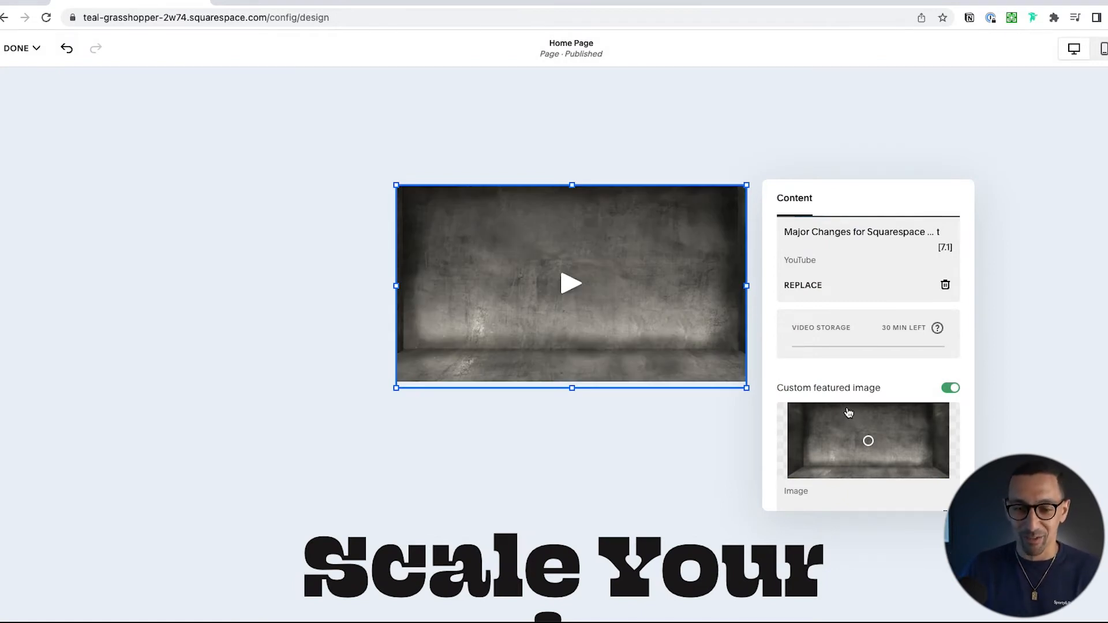
{"action": "scroll", "coordinate": [848, 412], "scroll_direction": "down", "scroll_amount": 3}
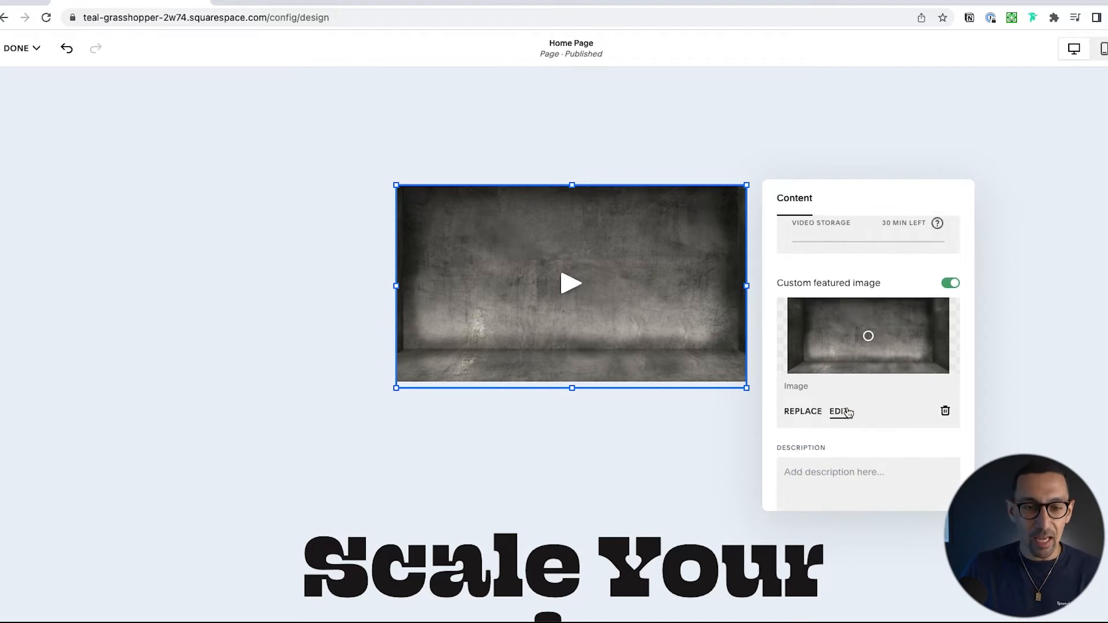
{"action": "scroll", "coordinate": [848, 412], "scroll_direction": "down", "scroll_amount": 1}
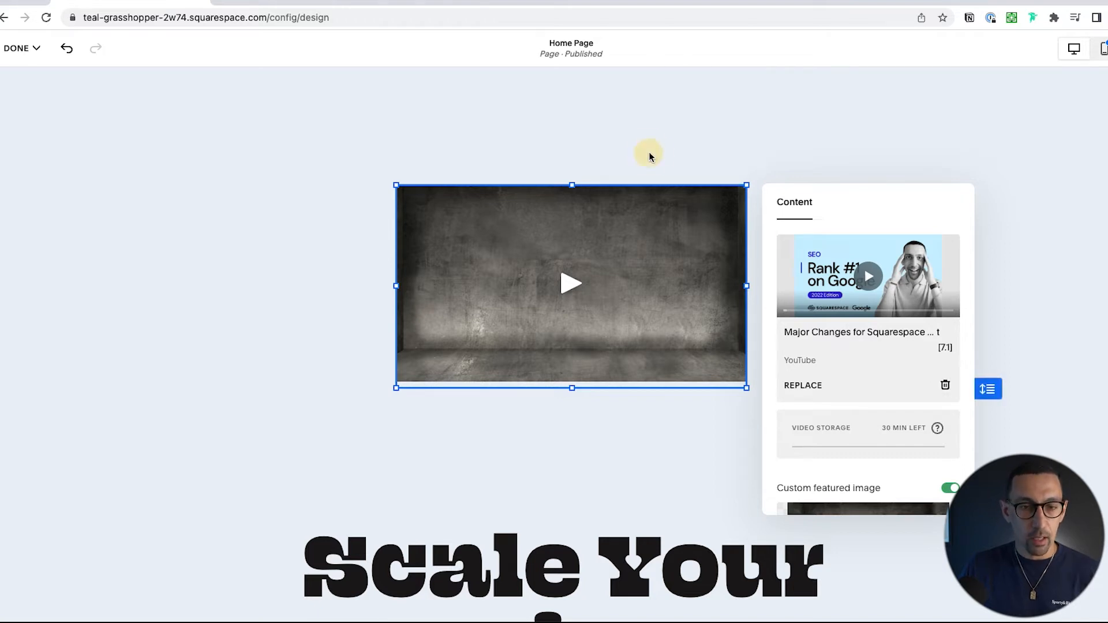
{"action": "left_click", "coordinate": [605, 176]}
Step: Search the blocks for "embed" and add an Embed block to the video section
{"action": "left_click", "coordinate": [30, 132]}
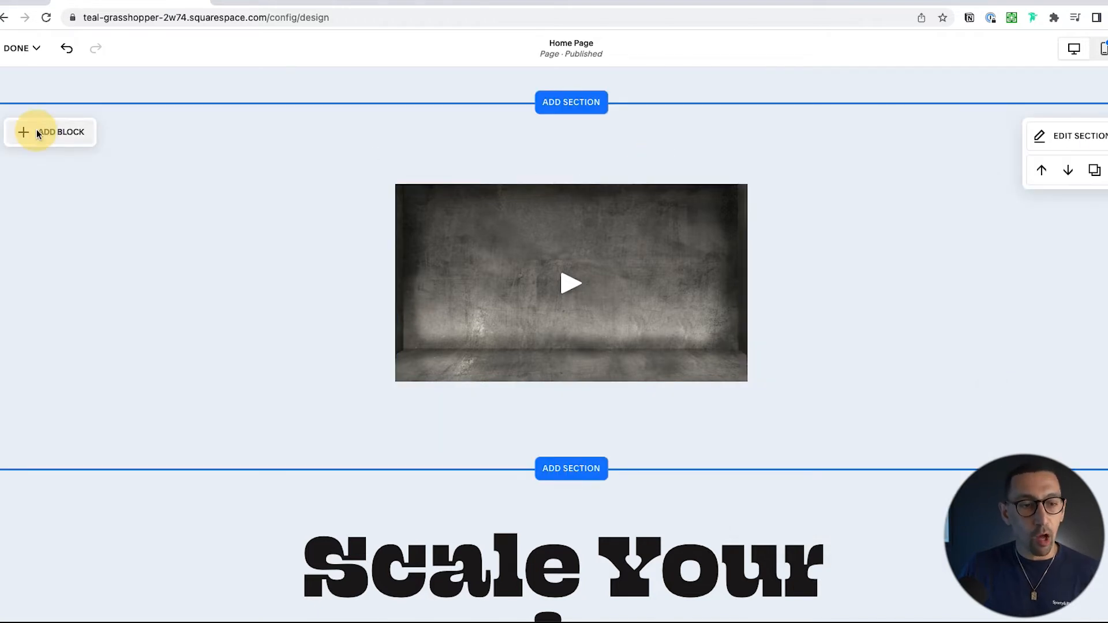
{"action": "left_click", "coordinate": [85, 157]}
{"action": "type", "text": "embed"}
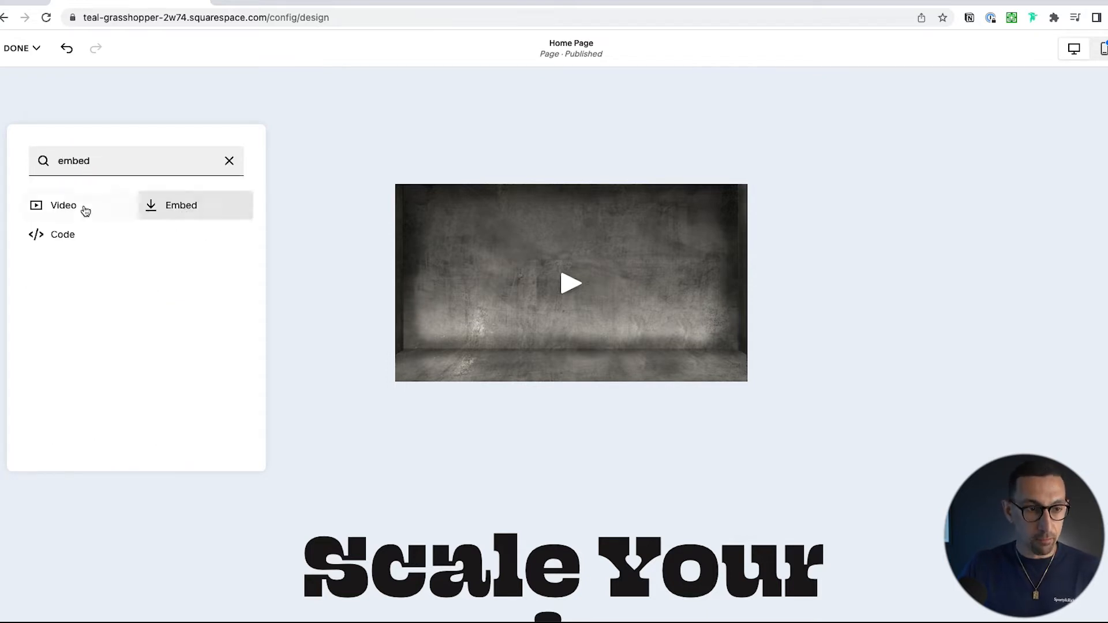
{"action": "left_click", "coordinate": [201, 206]}
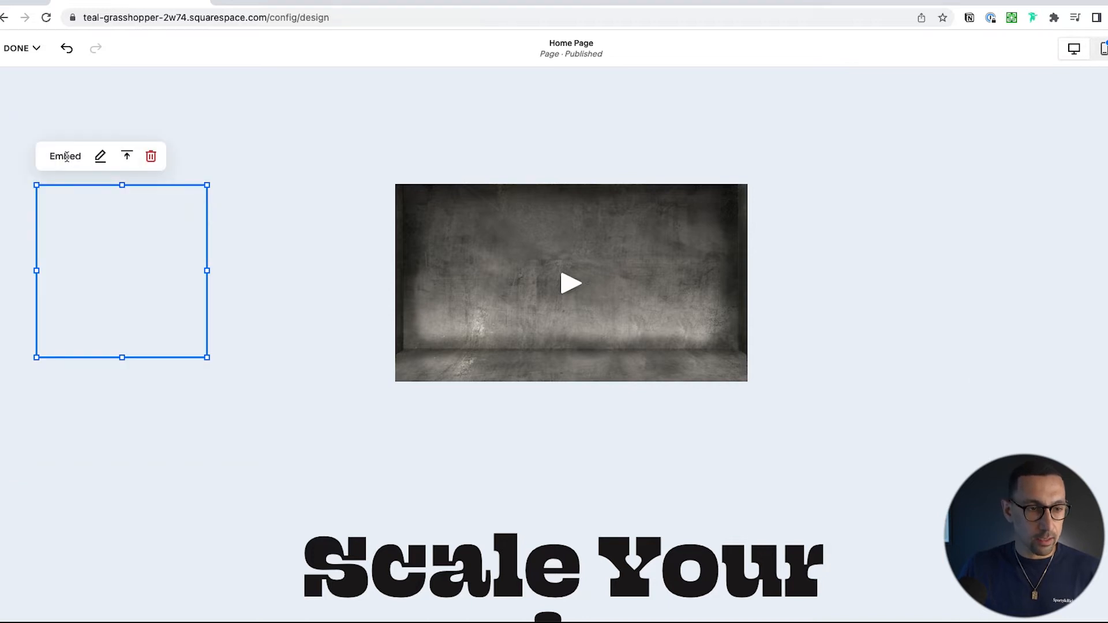
Step: Place the embed block directly below the video block and widen it to the video's full width
{"action": "left_click_drag", "start_coordinate": [208, 270], "coordinate": [341, 273]}
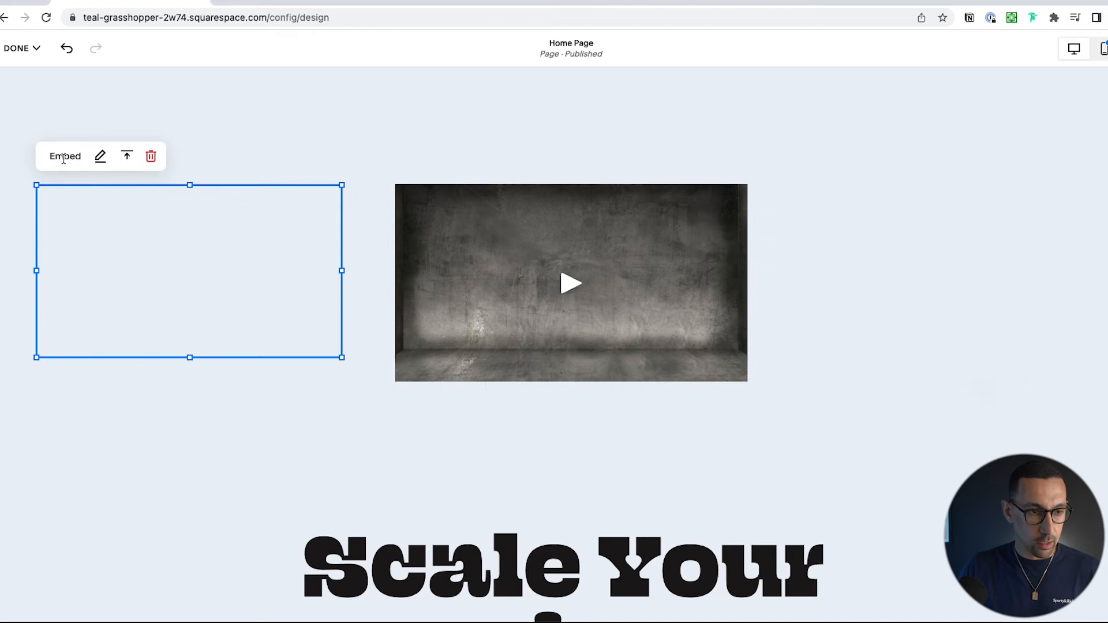
{"action": "left_click_drag", "start_coordinate": [87, 199], "coordinate": [458, 427]}
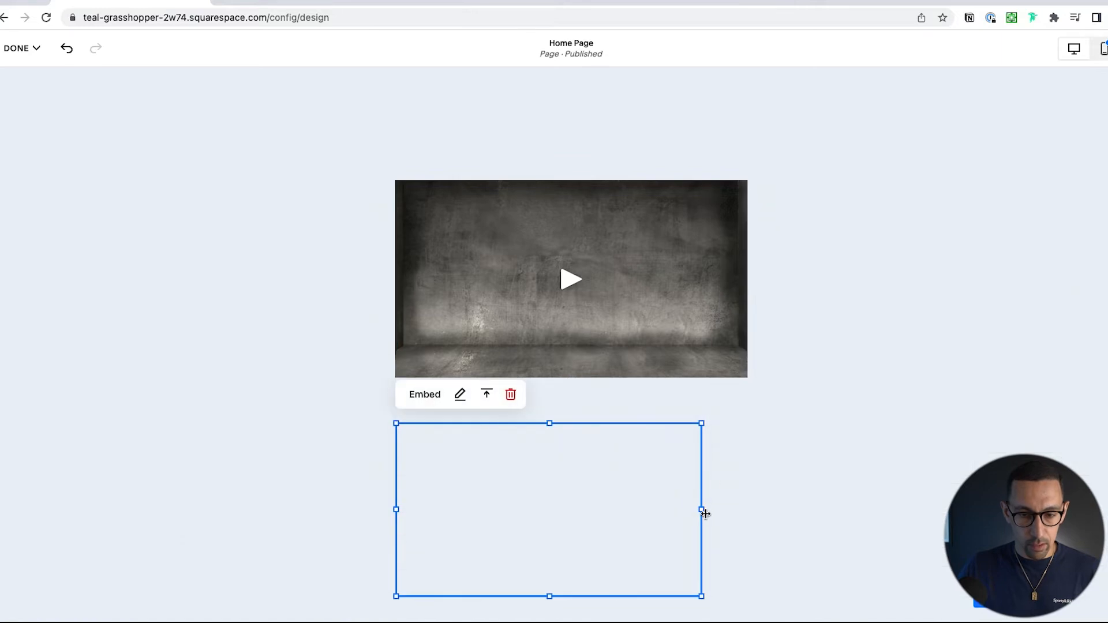
{"action": "left_click_drag", "start_coordinate": [702, 509], "coordinate": [746, 511]}
{"action": "left_click_drag", "start_coordinate": [617, 499], "coordinate": [620, 467]}
Step: Paste the copied Loom share link as the embed block's URL and close its settings
{"action": "scroll", "coordinate": [792, 485], "scroll_direction": "down", "scroll_amount": 4}
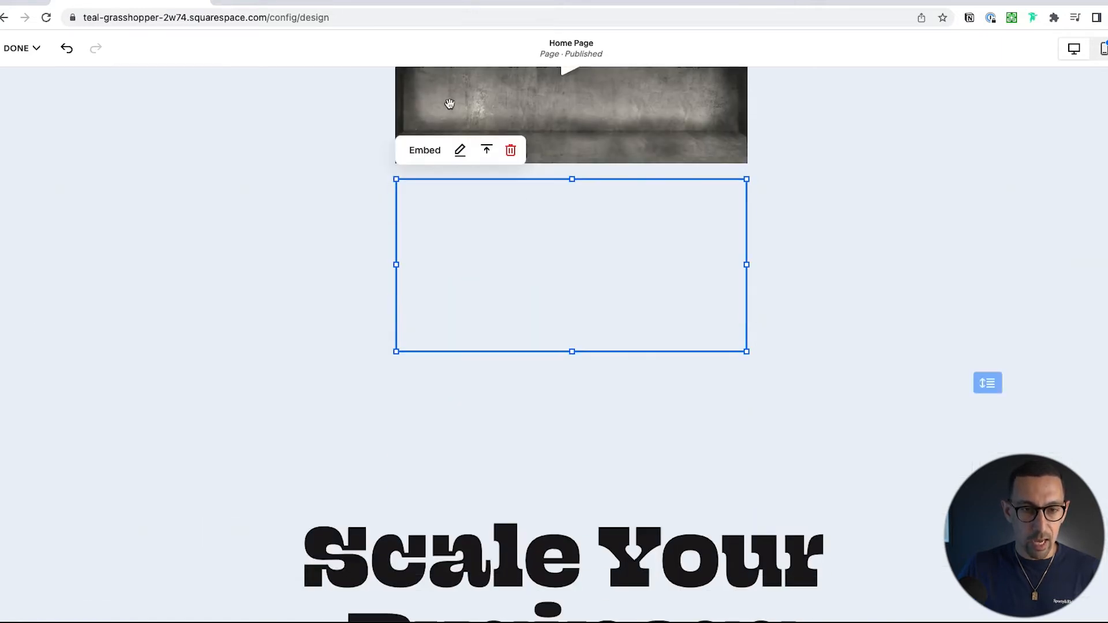
{"action": "left_click", "coordinate": [460, 150]}
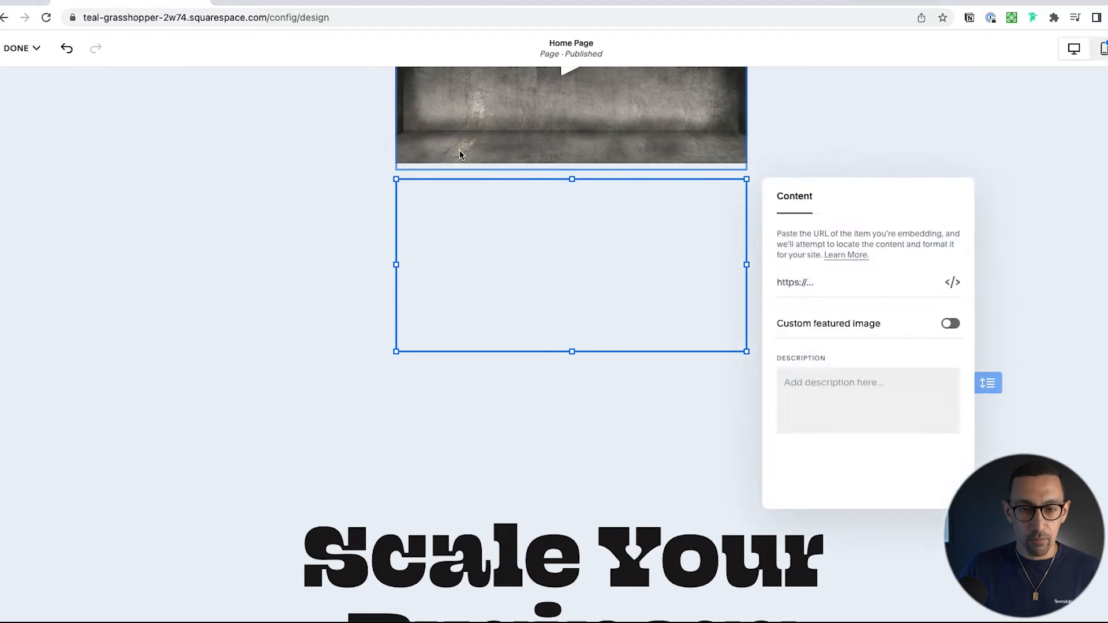
{"action": "left_click", "coordinate": [876, 284]}
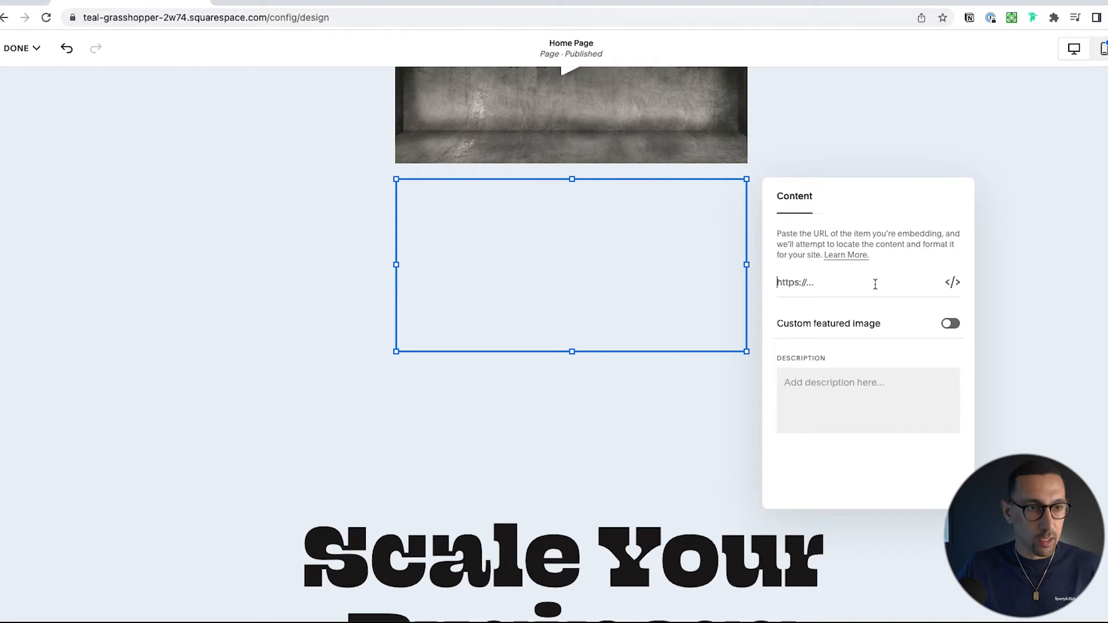
{"action": "key", "text": "super+shift+v"}
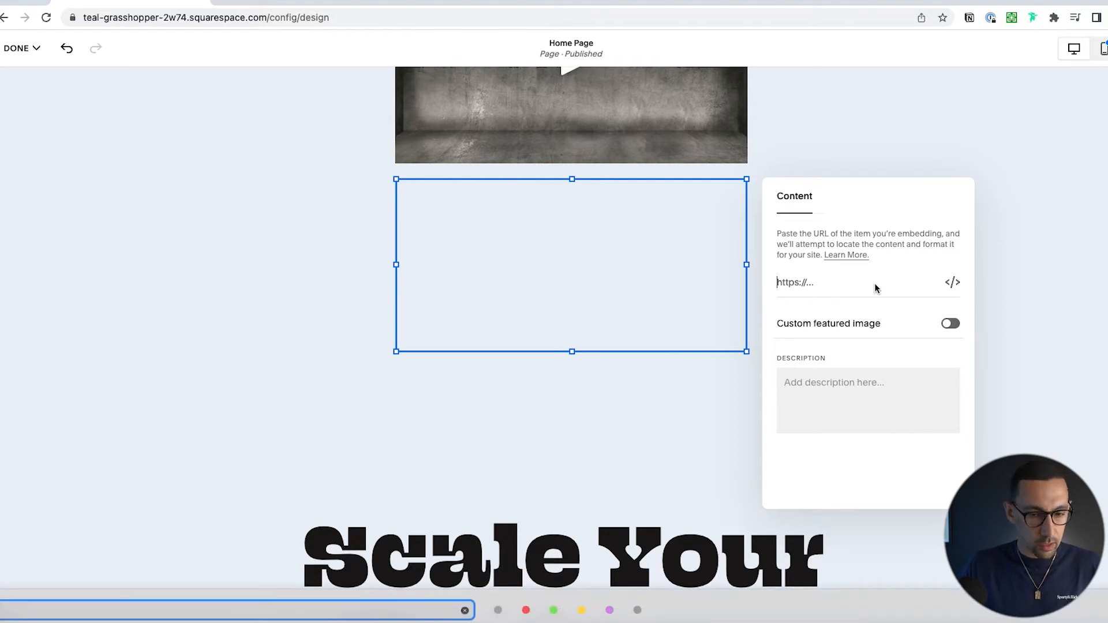
{"action": "key", "text": "Return"}
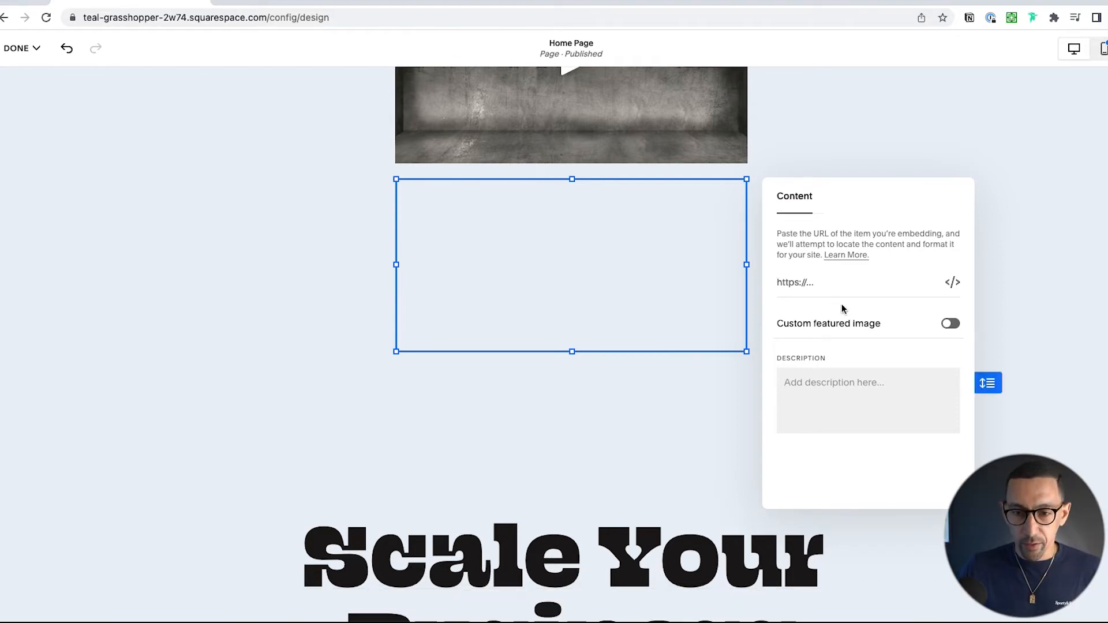
{"action": "left_click", "coordinate": [835, 287]}
{"action": "key", "text": "super+v"}
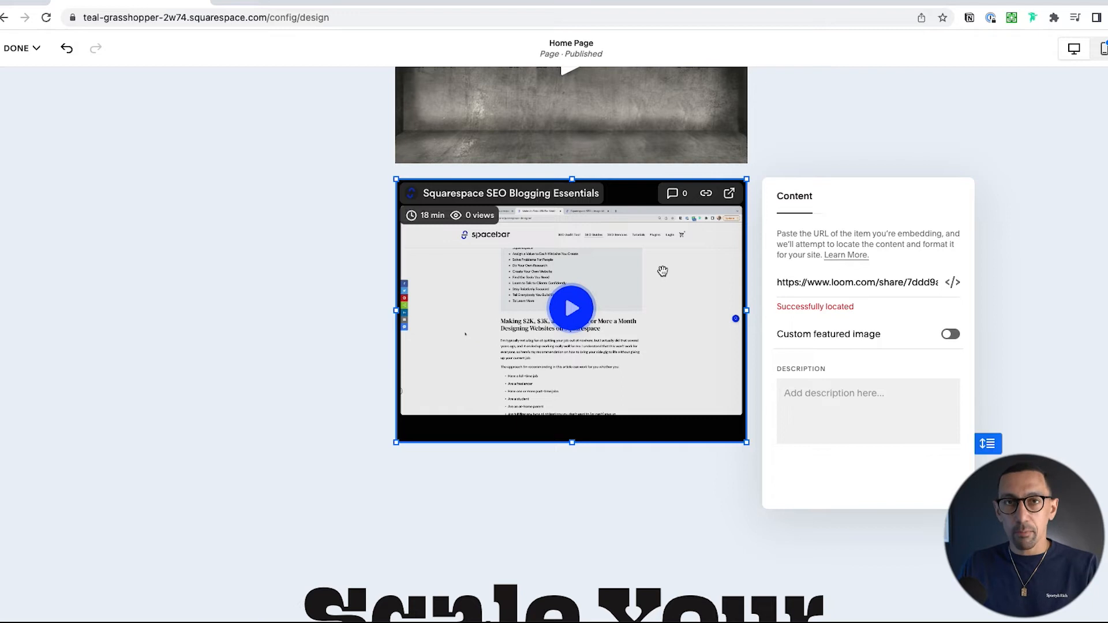
{"action": "left_click", "coordinate": [211, 249]}
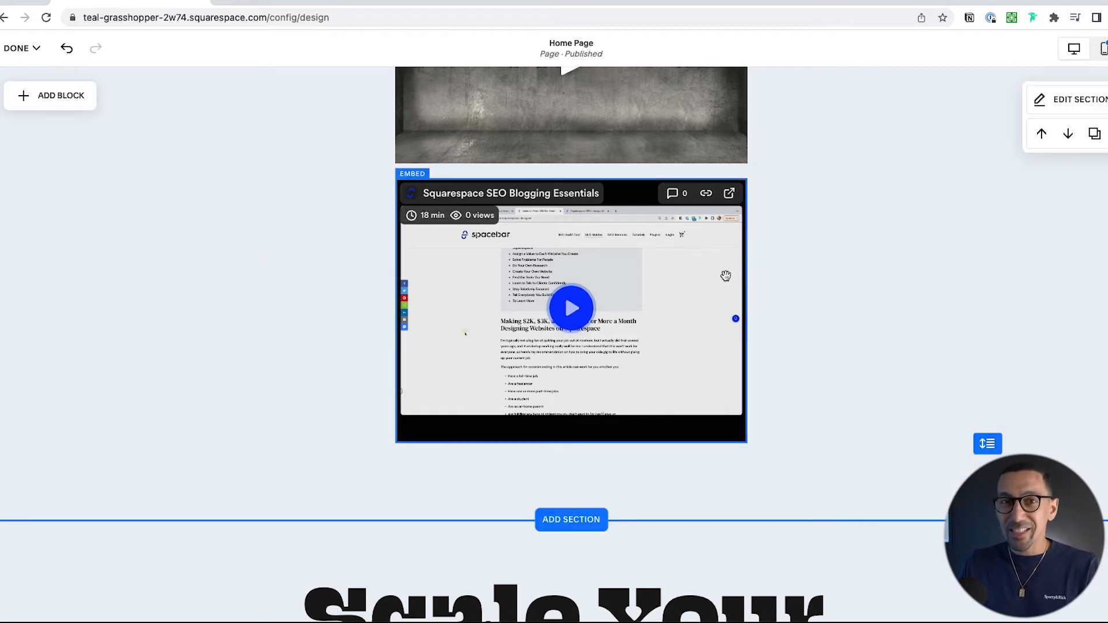
Step: Enable a custom featured image for the Loom embed and add the free "laptop" stock photo showing a person typing at a desk from above
{"action": "left_click", "coordinate": [678, 265]}
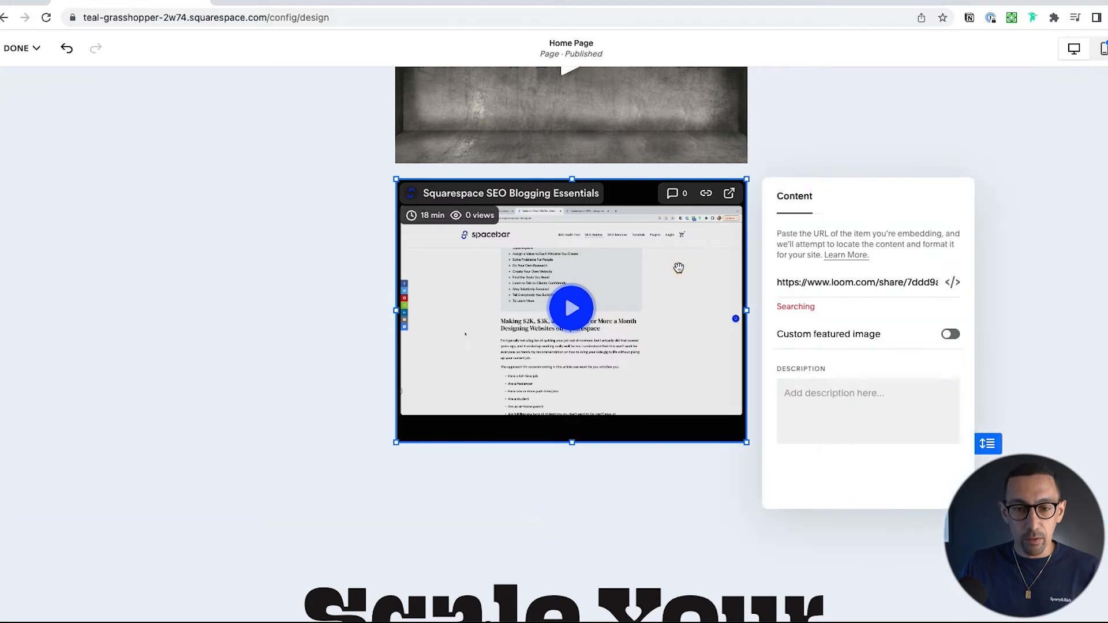
{"action": "left_click", "coordinate": [951, 334]}
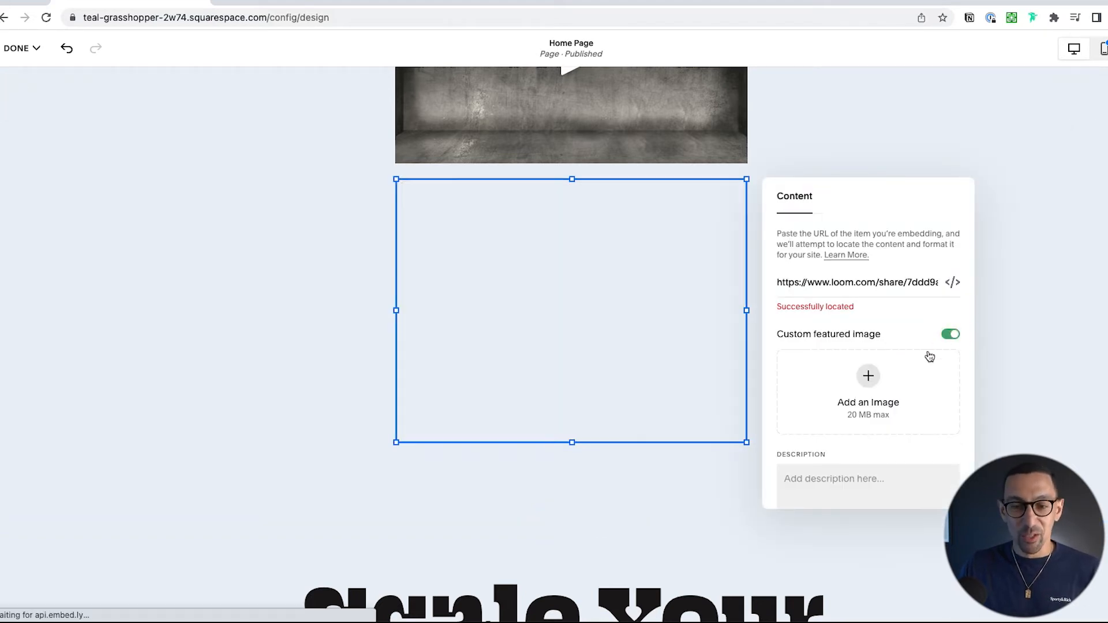
{"action": "left_click", "coordinate": [867, 375]}
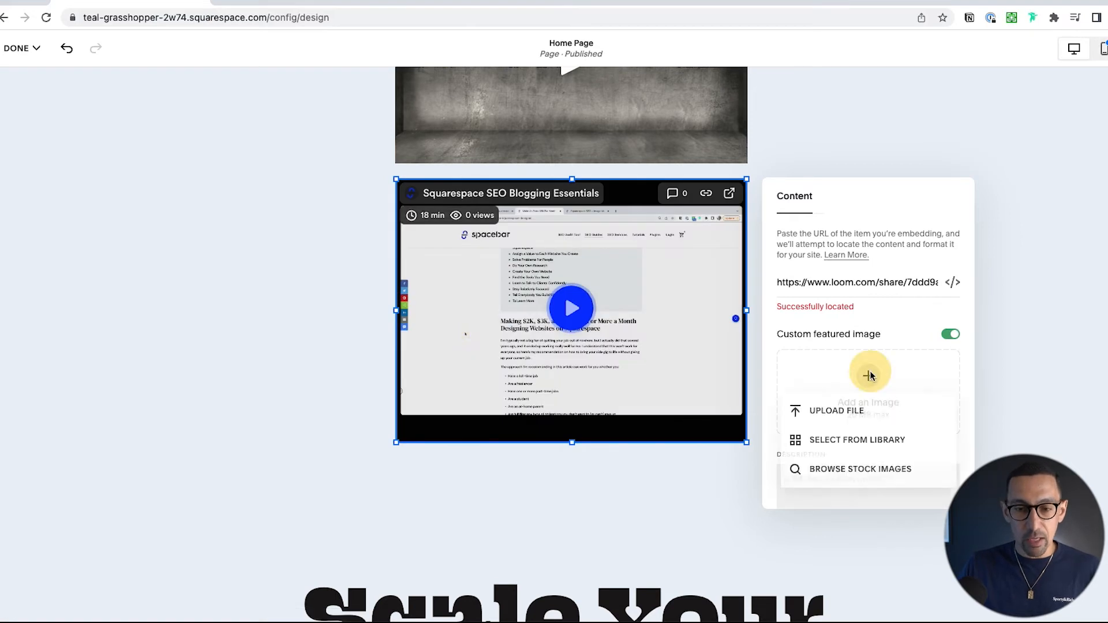
{"action": "left_click", "coordinate": [856, 439]}
{"action": "left_click", "coordinate": [367, 153]}
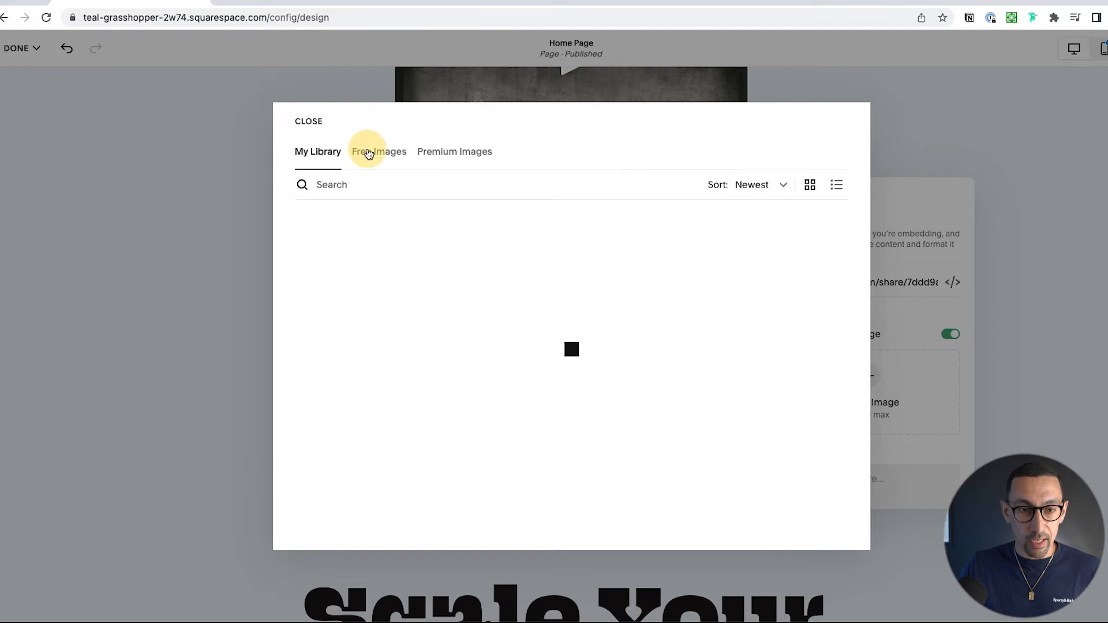
{"action": "left_click", "coordinate": [399, 183]}
{"action": "type", "text": "lao"}
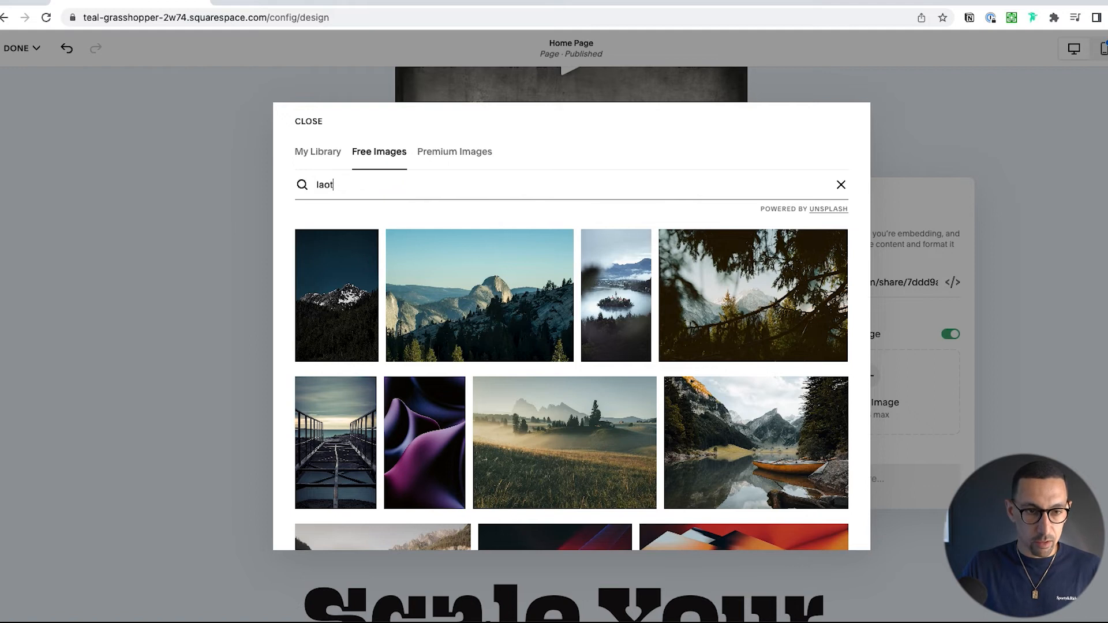
{"action": "type", "text": "top"}
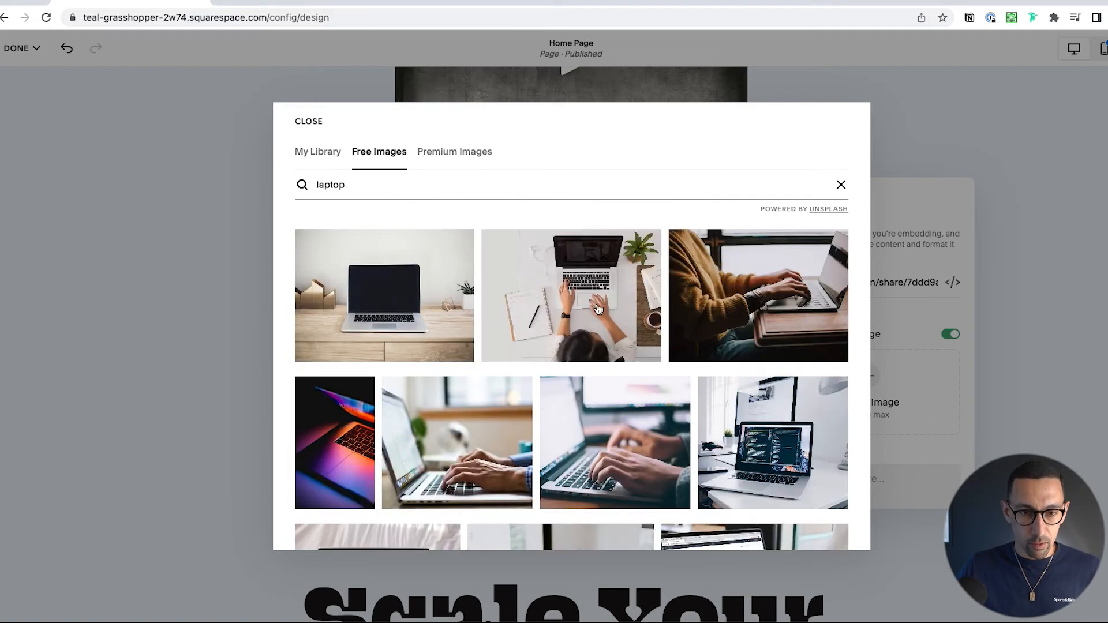
{"action": "left_click", "coordinate": [655, 309]}
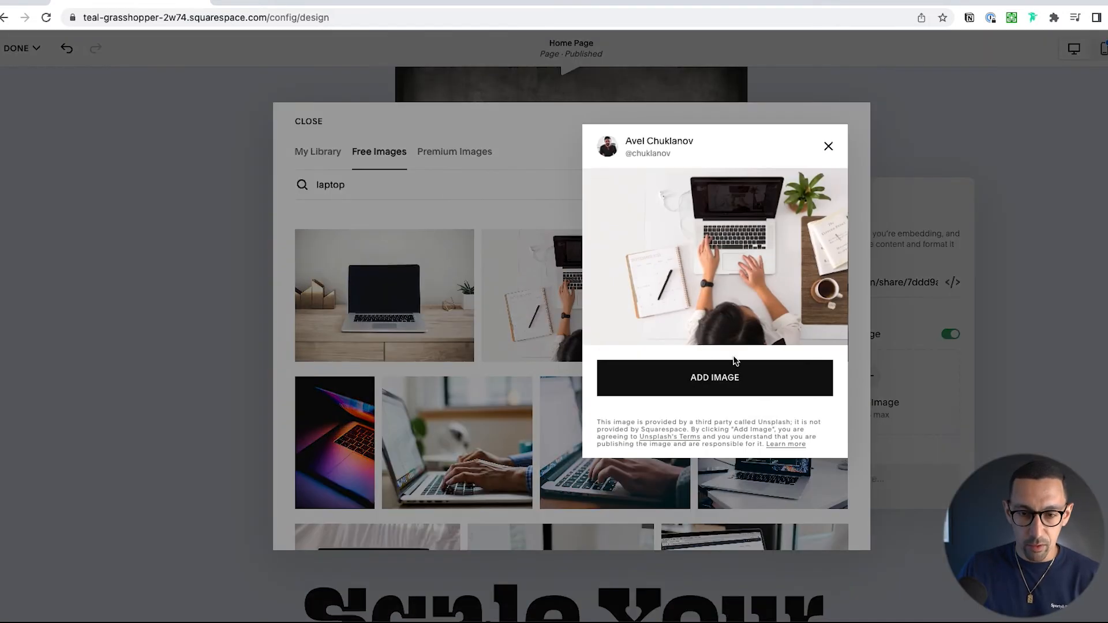
{"action": "left_click", "coordinate": [728, 385]}
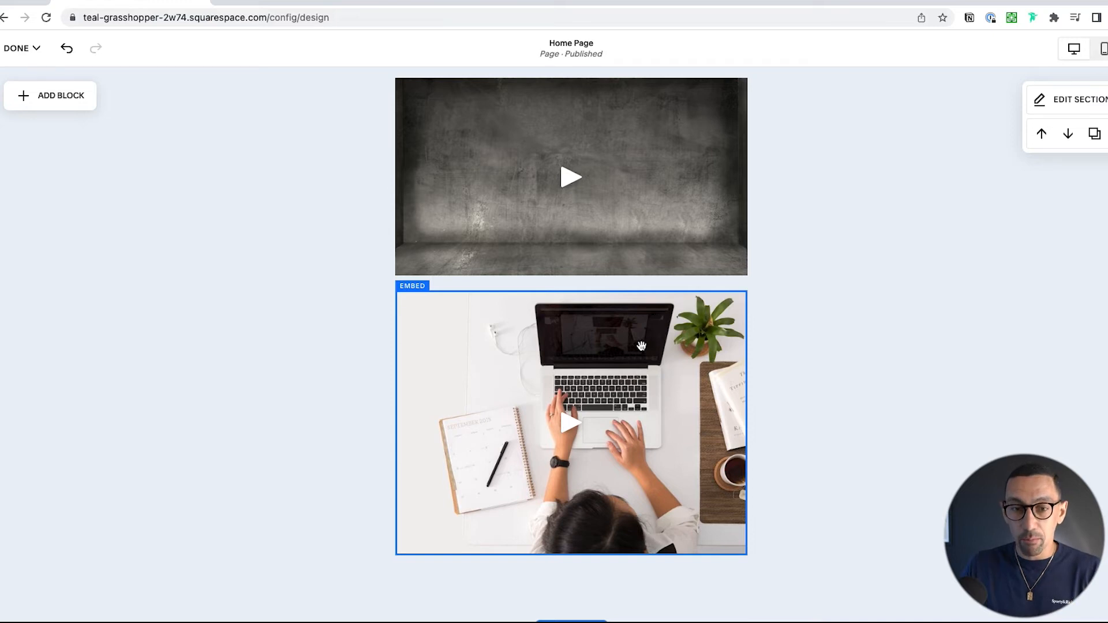
Step: Examine the iframe code in the Loom embed block's embed data and close the block's settings
{"action": "left_click", "coordinate": [645, 178]}
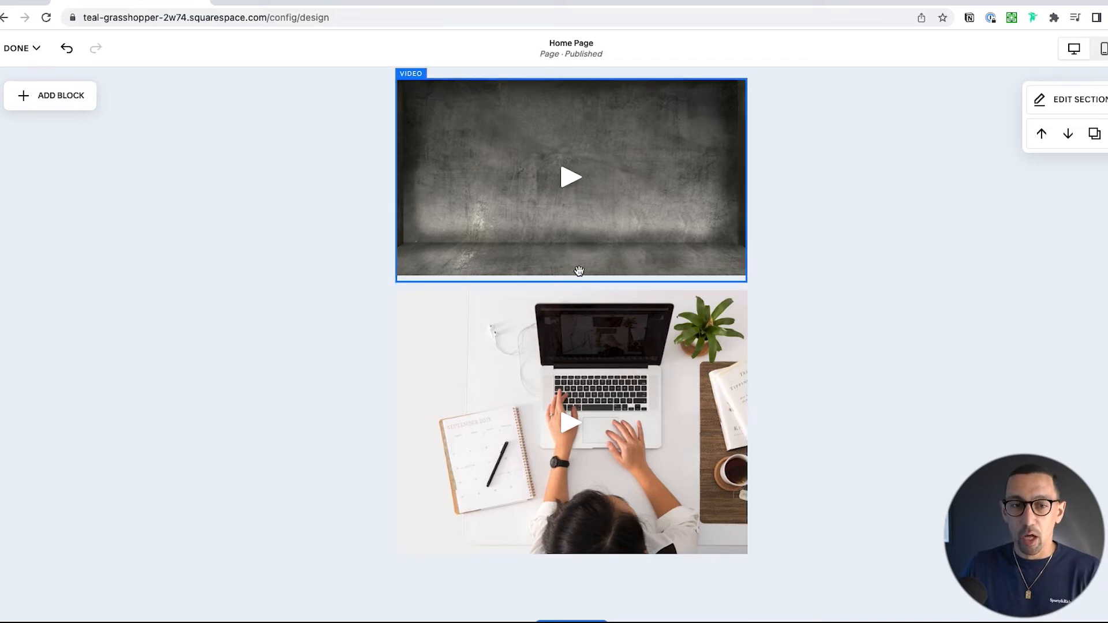
{"action": "left_click", "coordinate": [552, 331]}
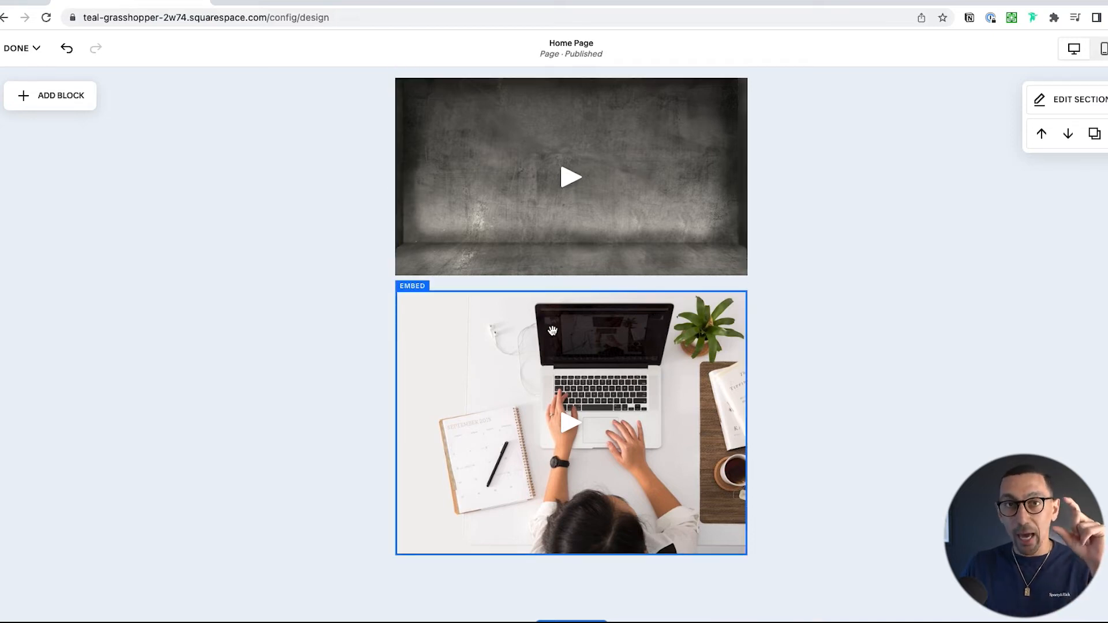
{"action": "double_click", "coordinate": [507, 326]}
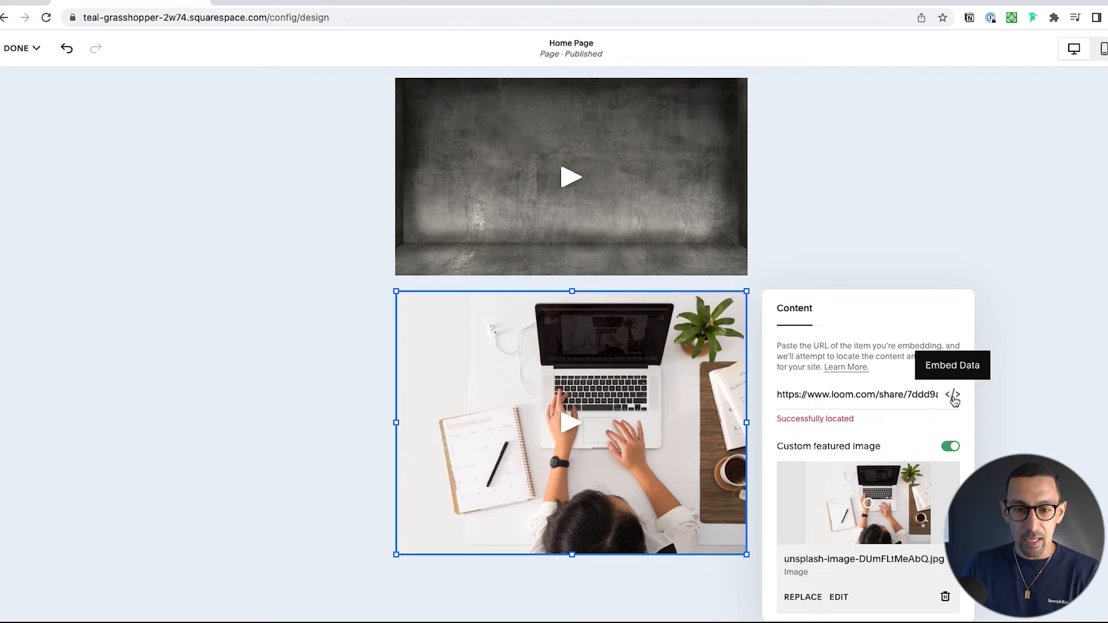
{"action": "left_click", "coordinate": [879, 394]}
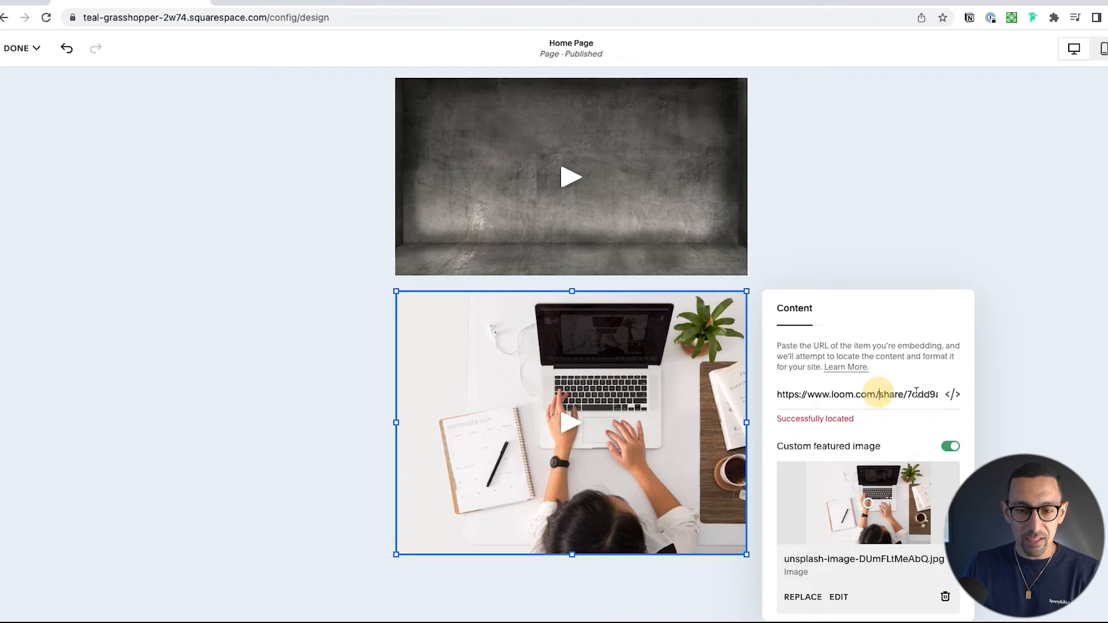
{"action": "left_click", "coordinate": [956, 394]}
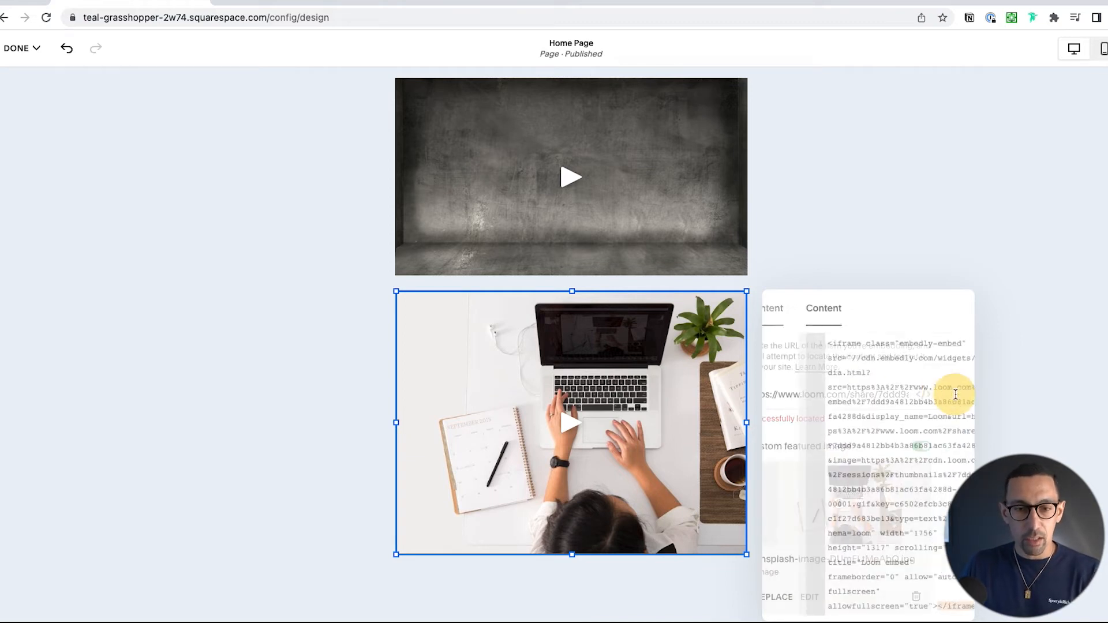
{"action": "scroll", "coordinate": [859, 417], "scroll_direction": "down", "scroll_amount": 1}
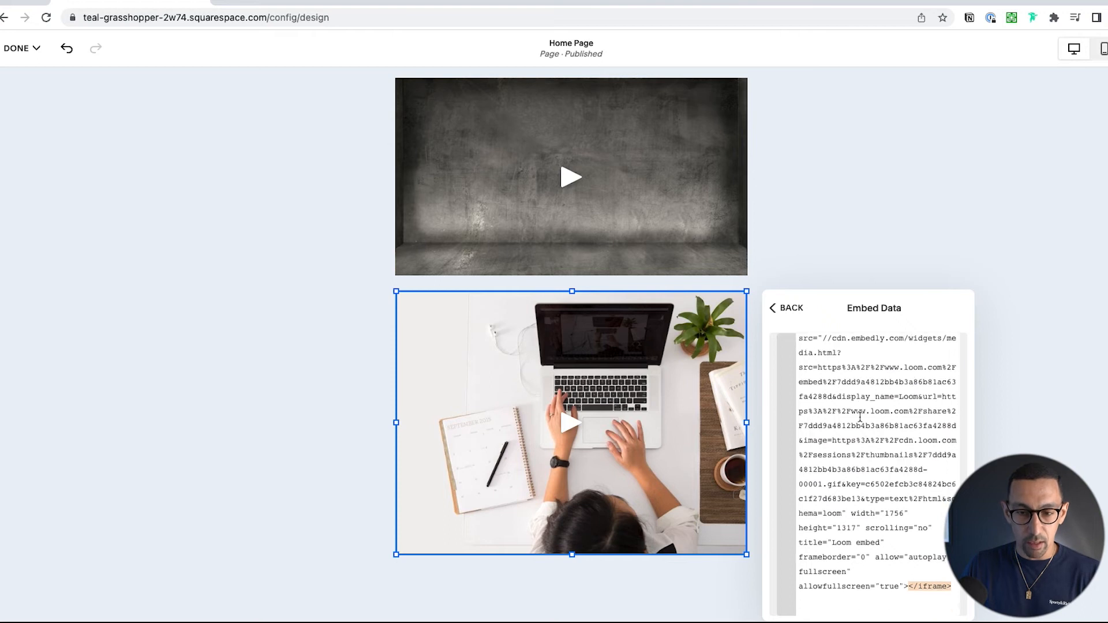
{"action": "left_click", "coordinate": [863, 448]}
{"action": "scroll", "coordinate": [864, 448], "scroll_direction": "up", "scroll_amount": 1}
{"action": "key", "text": "ctrl+a"}
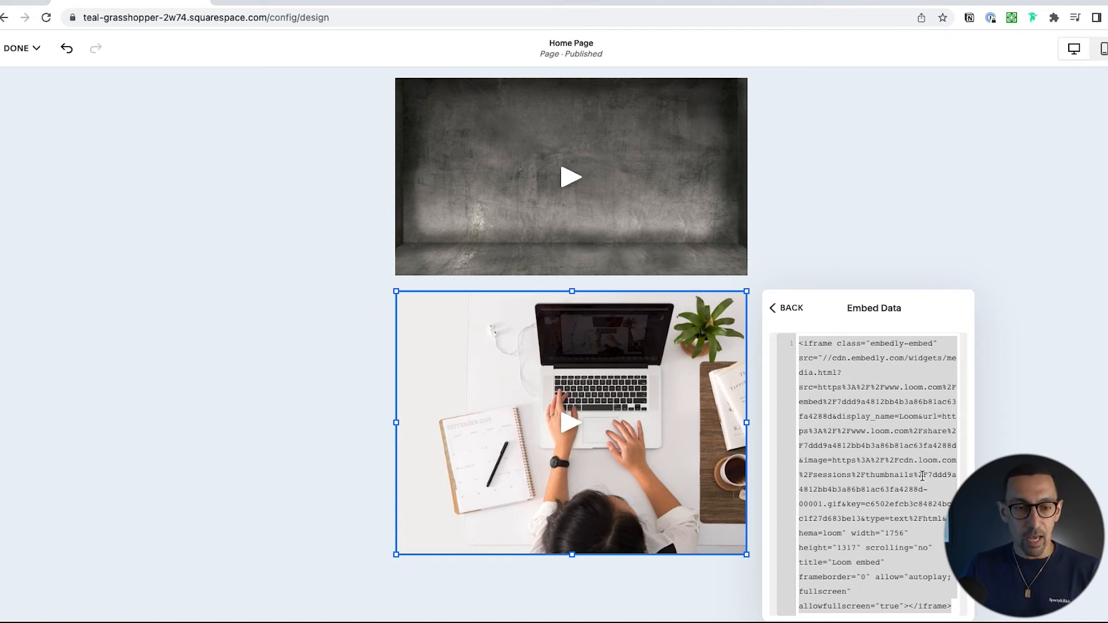
{"action": "left_click", "coordinate": [265, 360]}
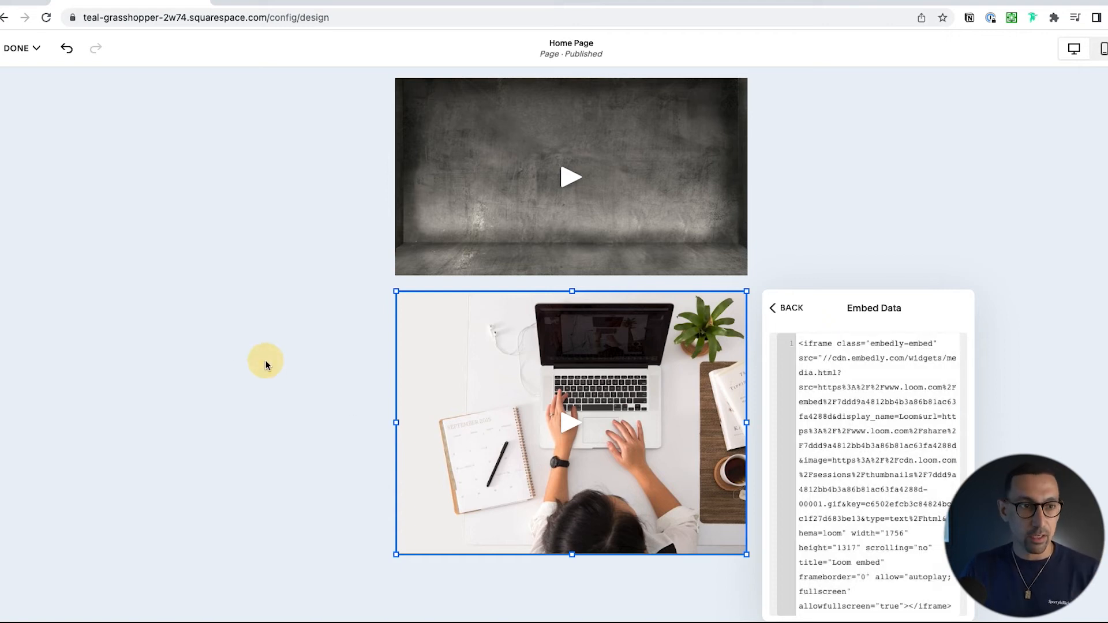
Step: Set the background type of the section holding both videos to Video and open the options for adding a background video
{"action": "scroll", "coordinate": [286, 387], "scroll_direction": "up", "scroll_amount": 3}
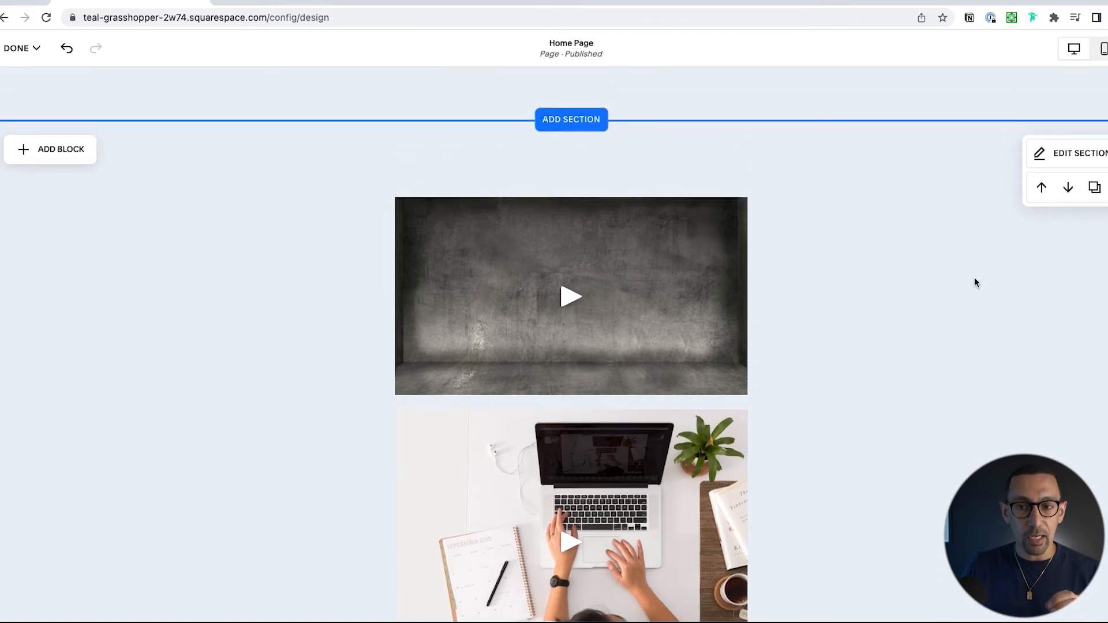
{"action": "left_click", "coordinate": [1033, 153]}
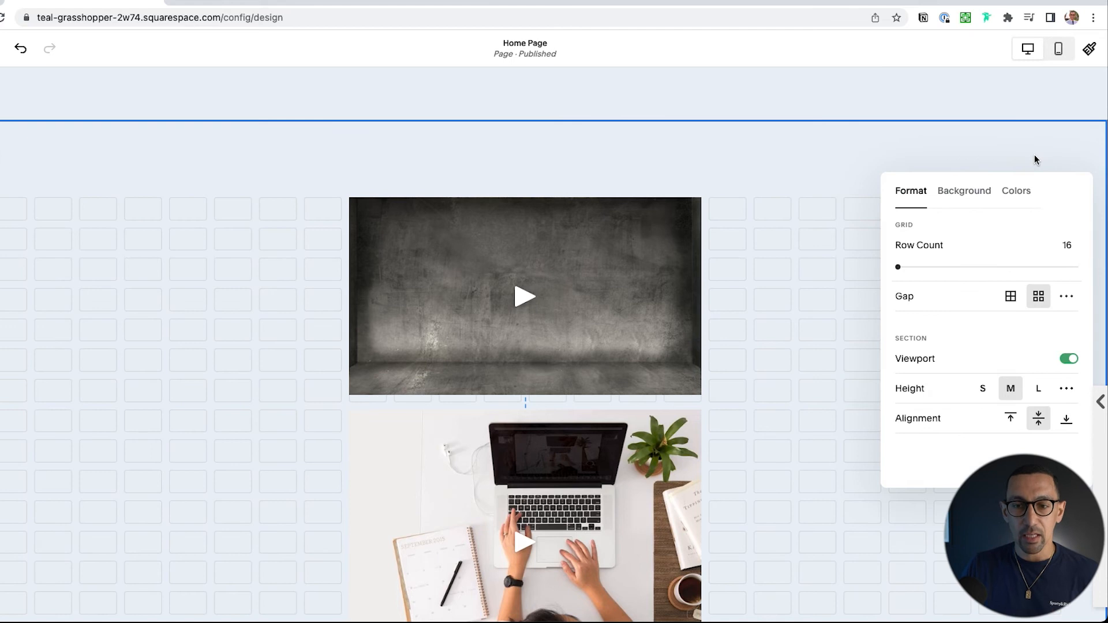
{"action": "left_click", "coordinate": [965, 196]}
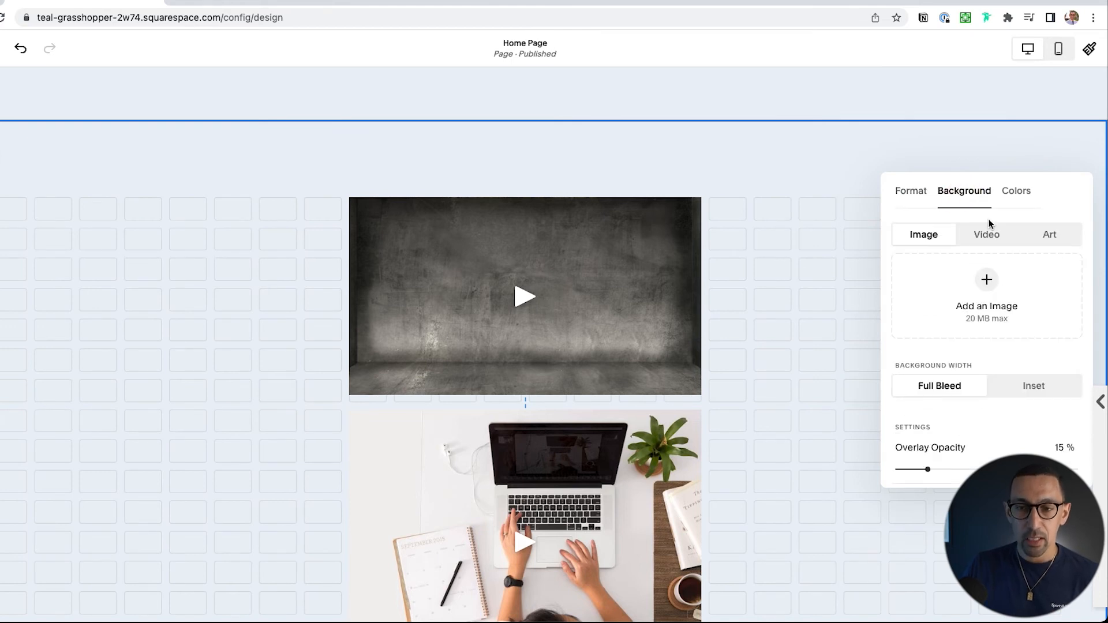
{"action": "left_click", "coordinate": [987, 236]}
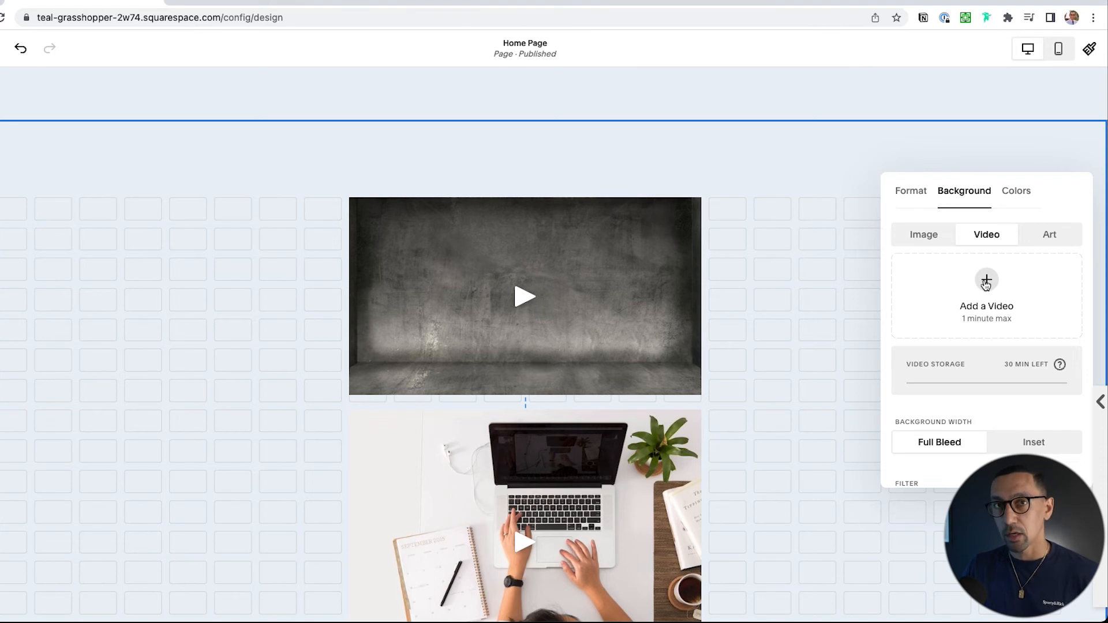
{"action": "left_click", "coordinate": [986, 282]}
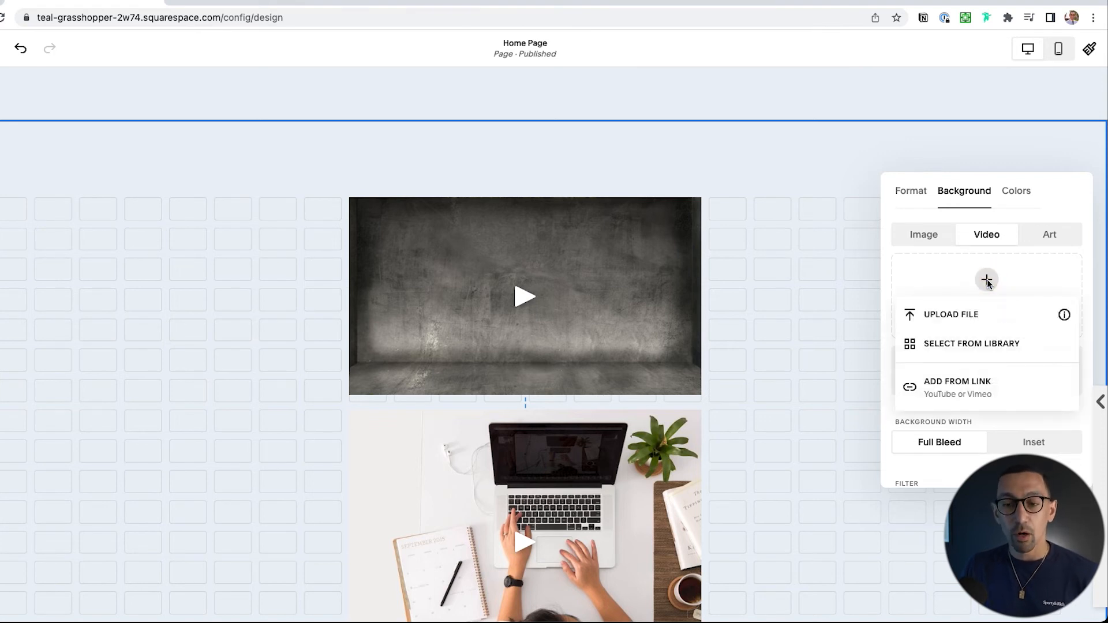